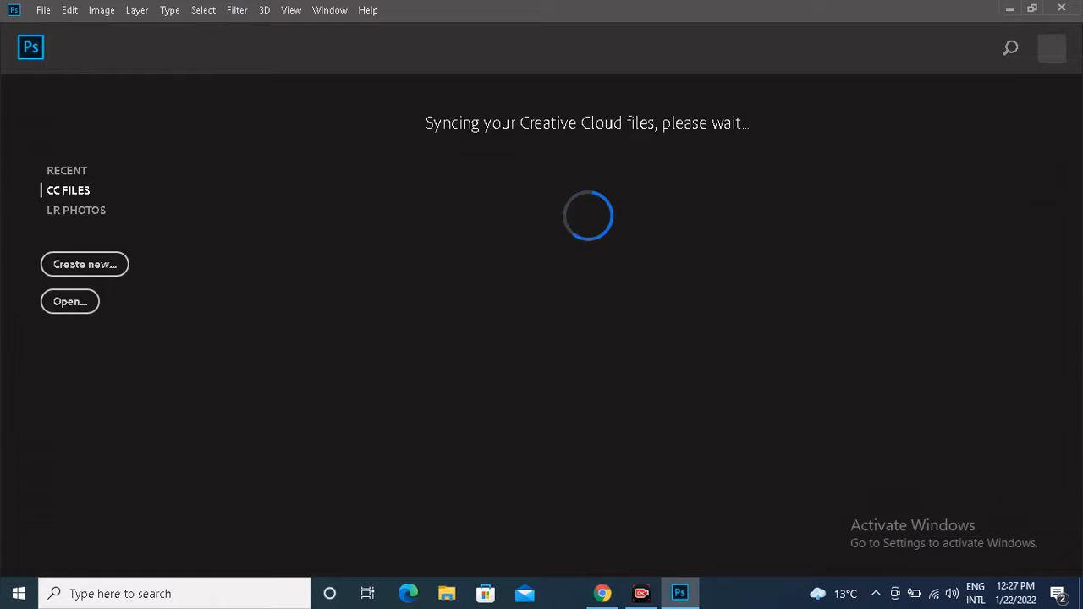
# Create a new 1280 x 720 pixel landscape document at 300 pixels/inch in RGB Color, 8 bit.
pyautogui.hotkey('ctrl', 'n')
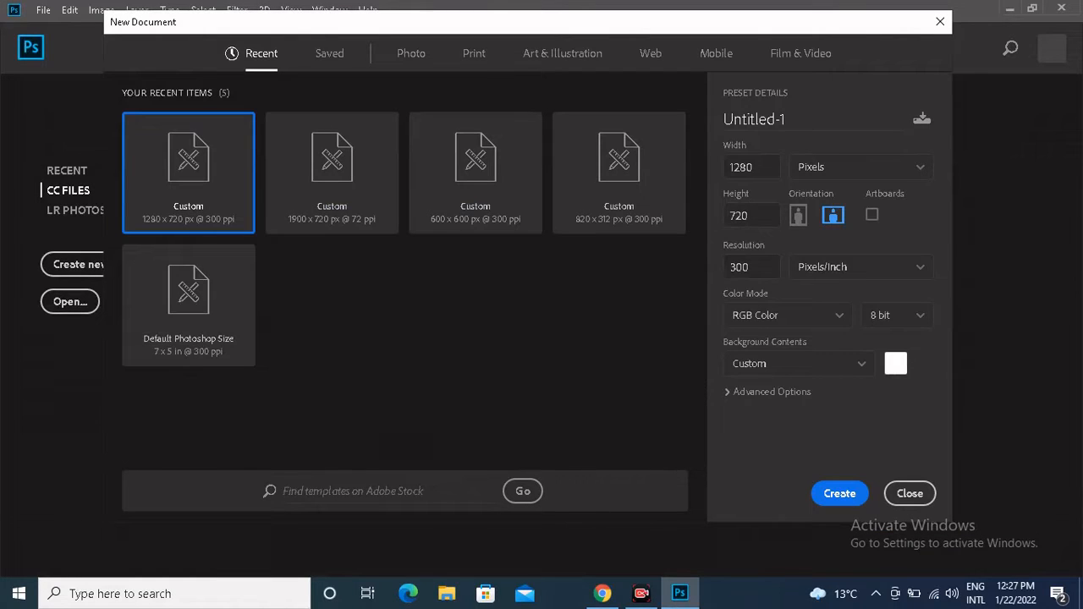
pyautogui.press('Tab')
pyautogui.click(751, 267)
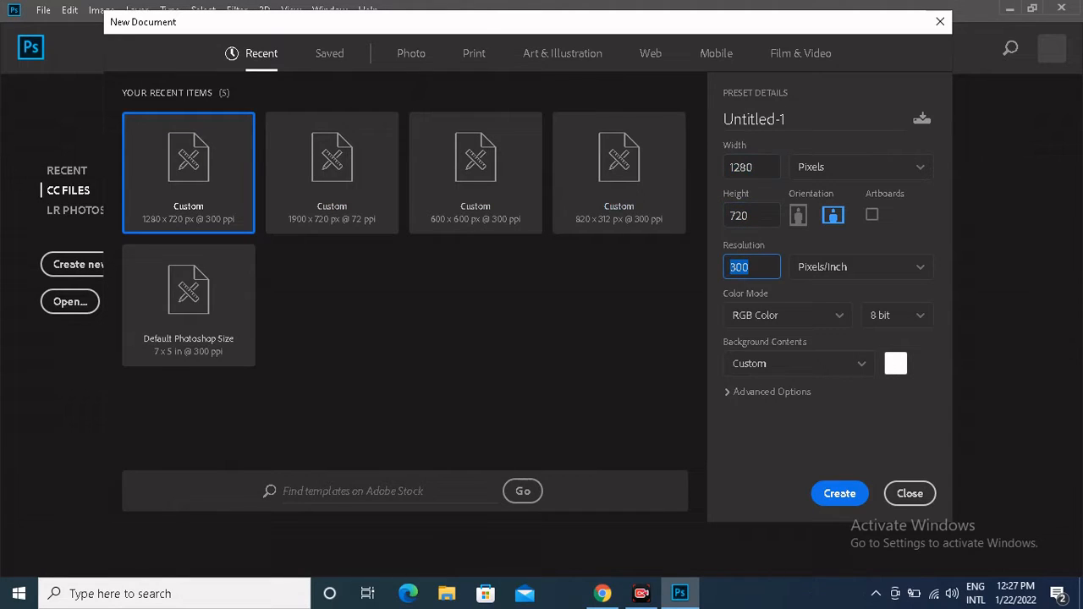
pyautogui.click(861, 167)
pyautogui.click(812, 193)
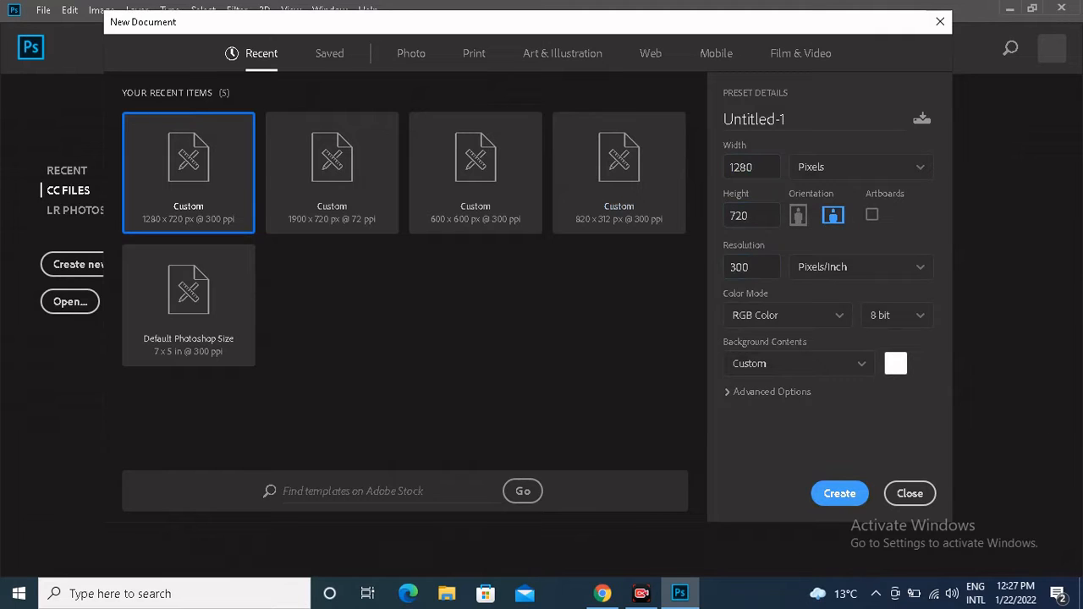
pyautogui.click(840, 493)
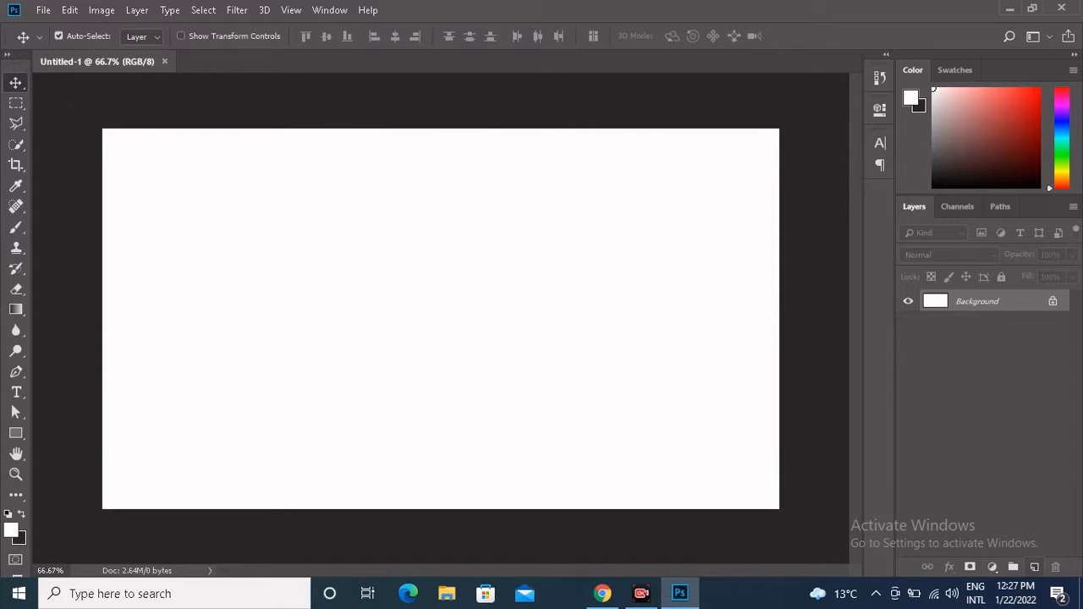
# Add a new layer and draw a rectangle of about 1278 x 722 px covering the whole canvas.
pyautogui.click(1034, 567)
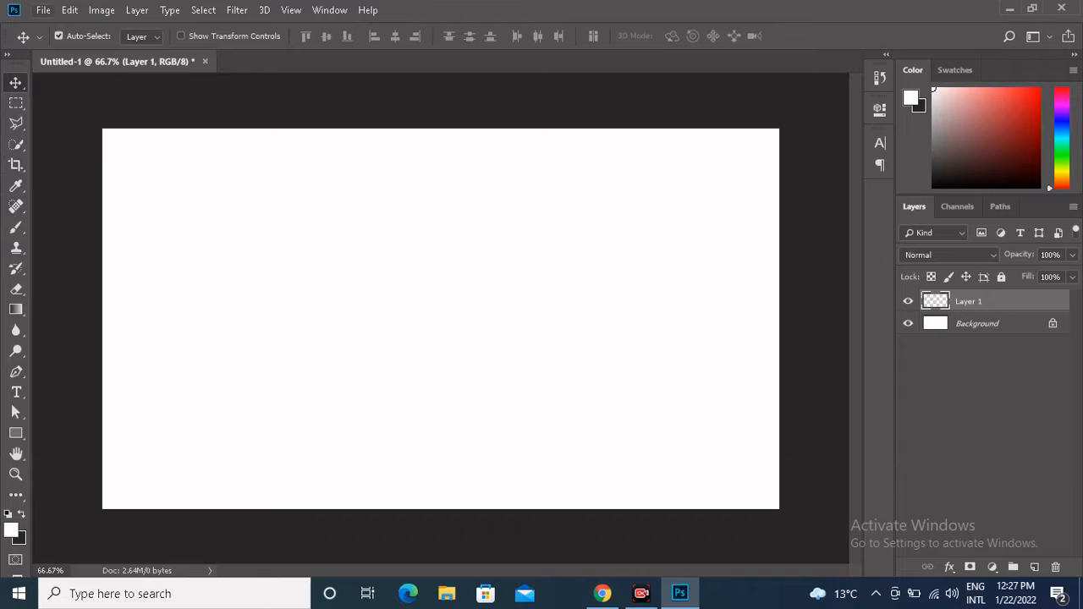
pyautogui.click(16, 433)
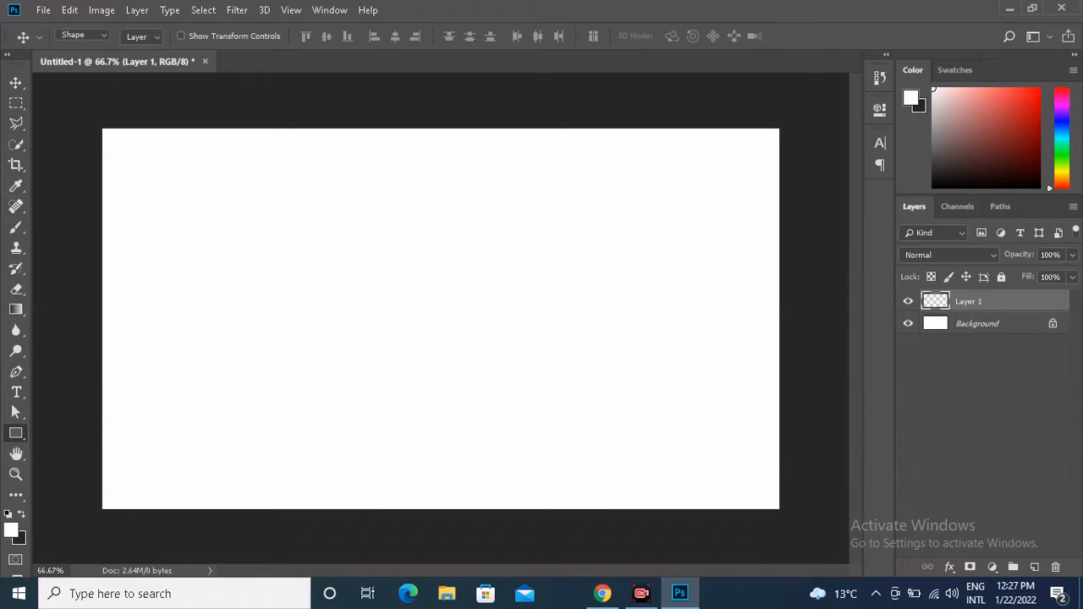
pyautogui.moveTo(103, 128); pyautogui.dragTo(778, 509)
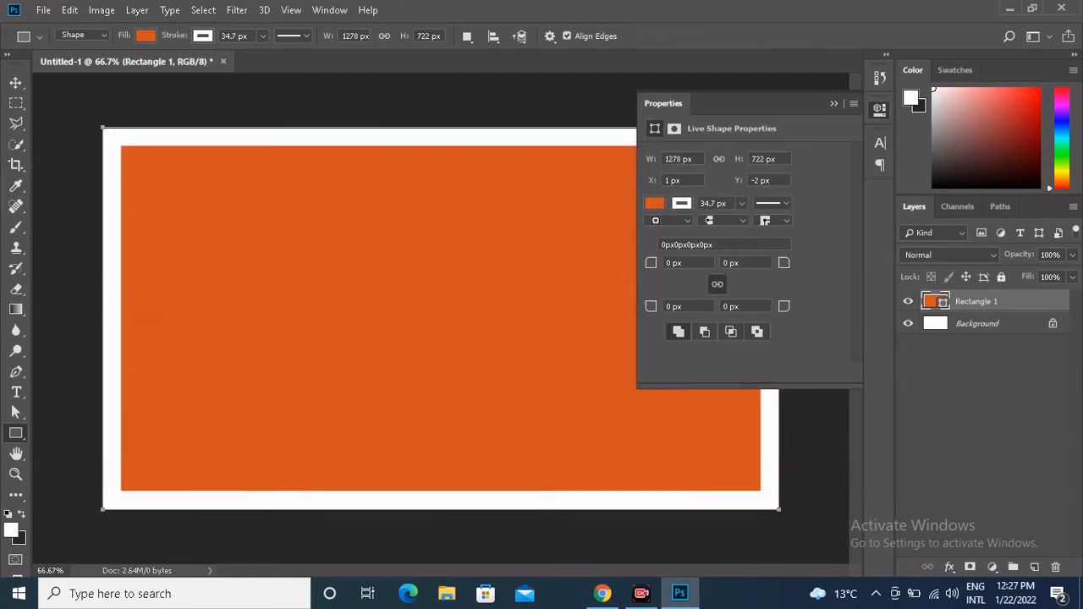
# Set the rectangle's stroke width to 0 px and its fill to dark purple.
pyautogui.click(741, 203)
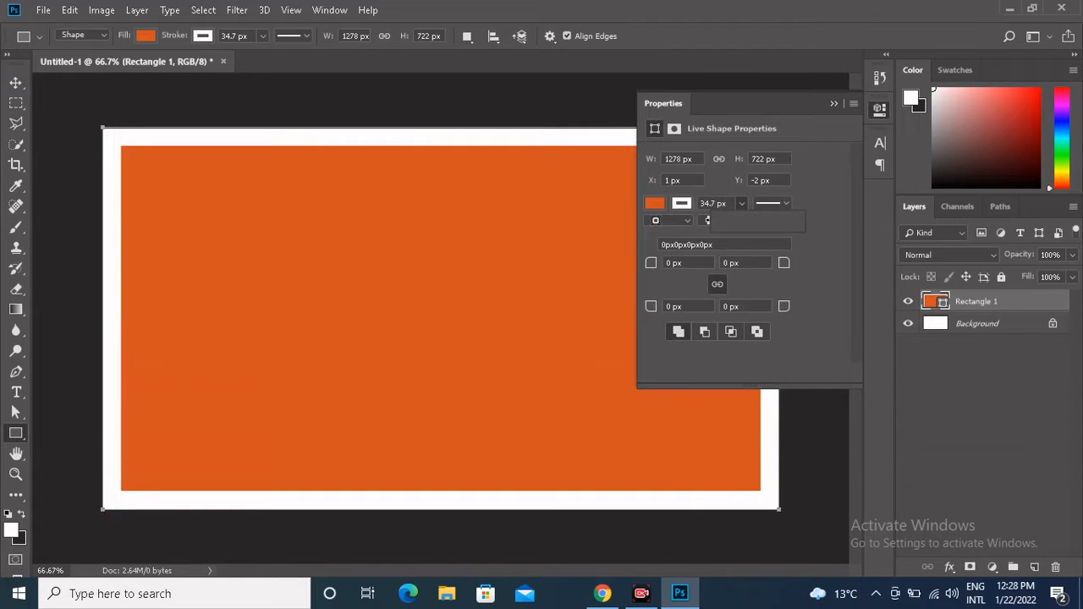
pyautogui.moveTo(742, 222); pyautogui.dragTo(720, 221)
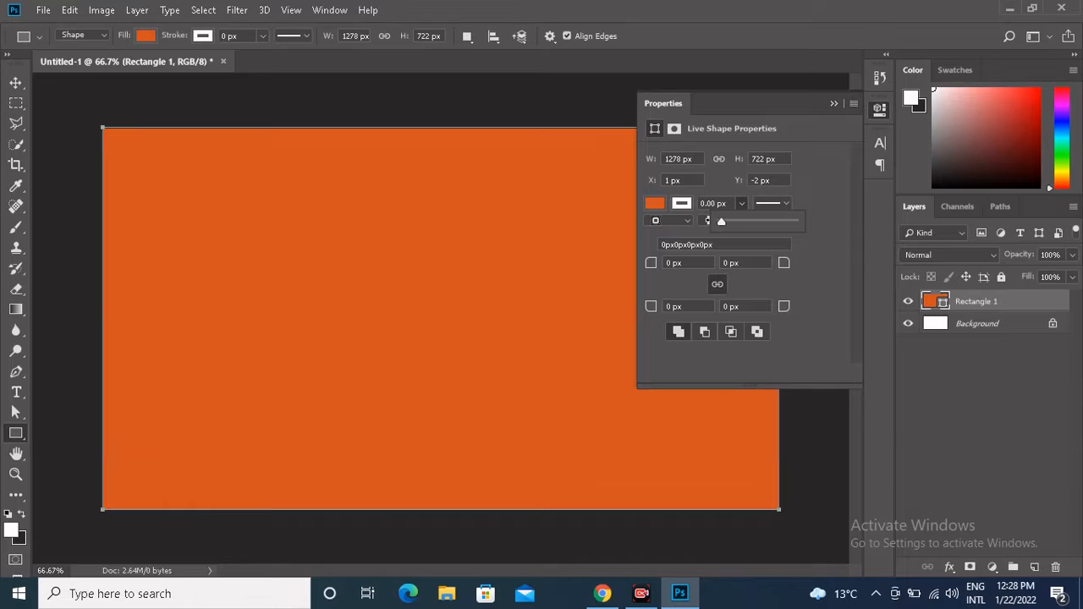
pyautogui.click(654, 203)
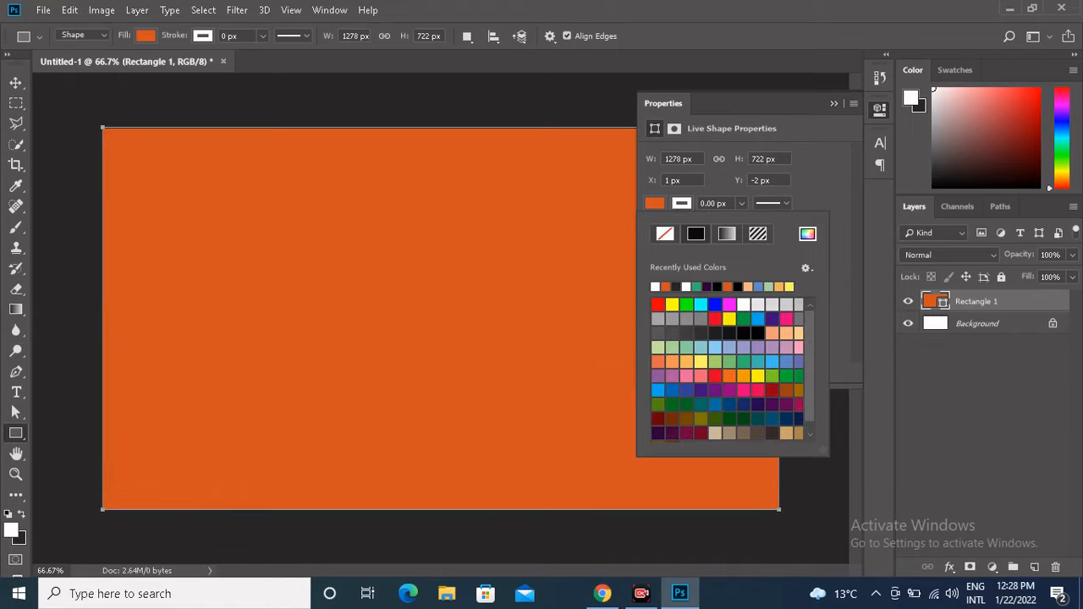
pyautogui.click(672, 433)
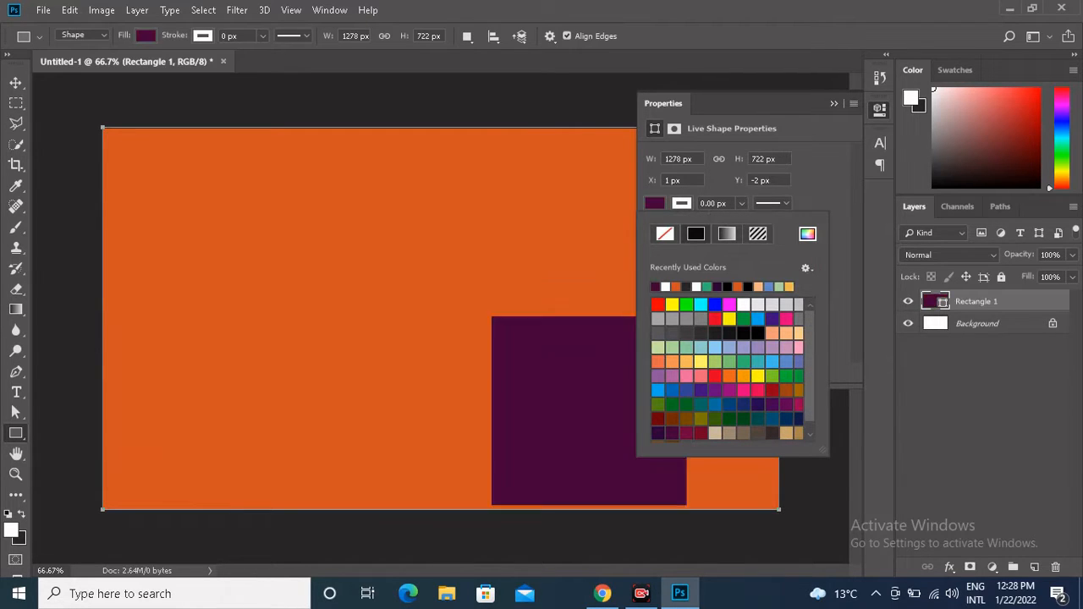
pyautogui.click(833, 104)
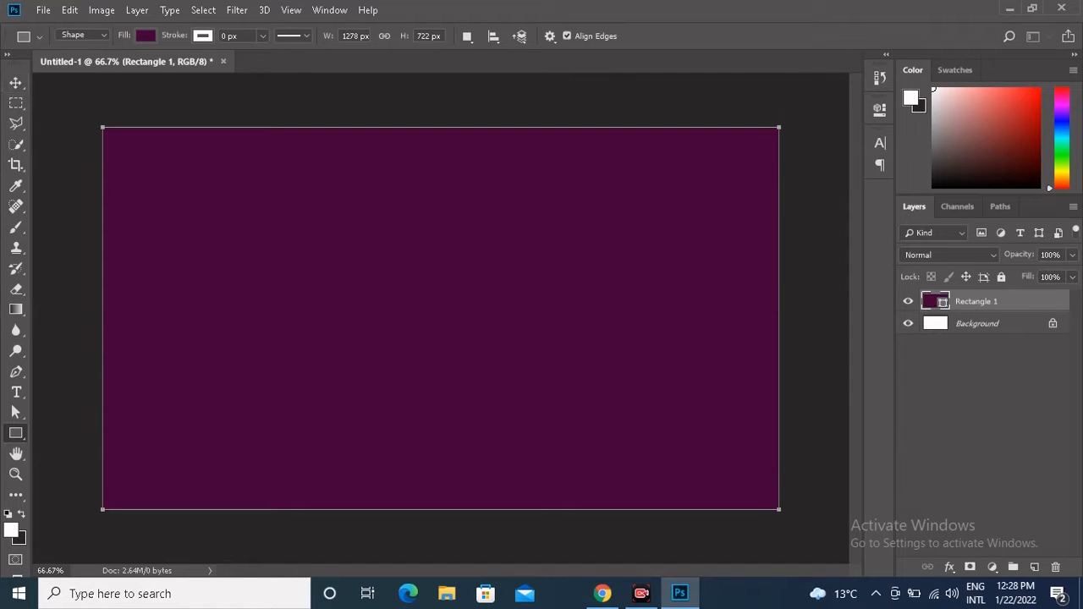
# Open the comp lady image from the intro > pics for you tube folder on Local Disk (F:).
pyautogui.click(44, 11)
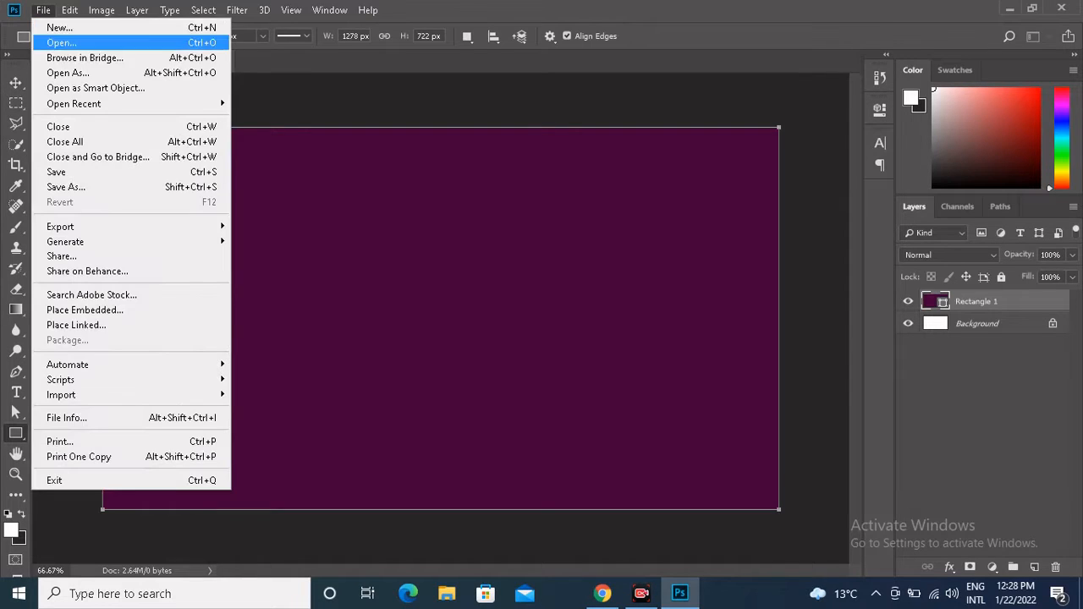
pyautogui.click(62, 44)
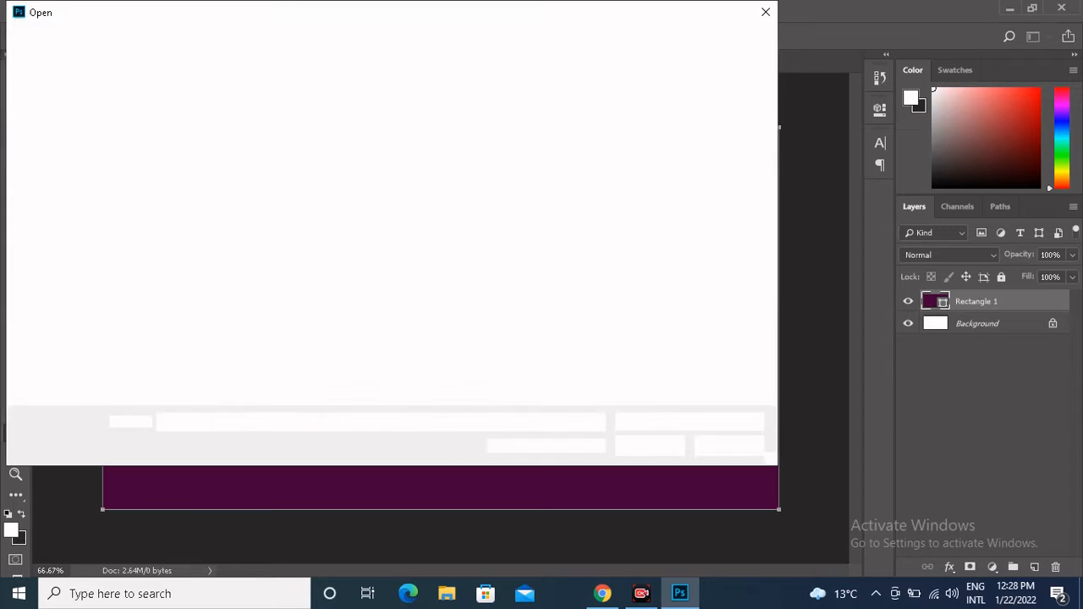
pyautogui.click(124, 142)
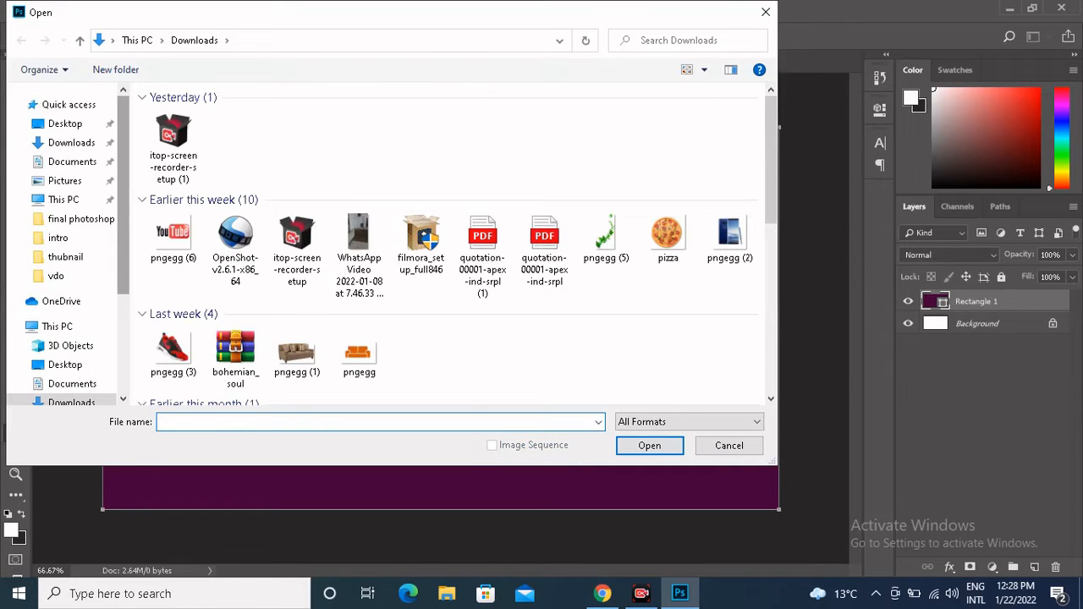
pyautogui.scroll(-3, 76, 161)
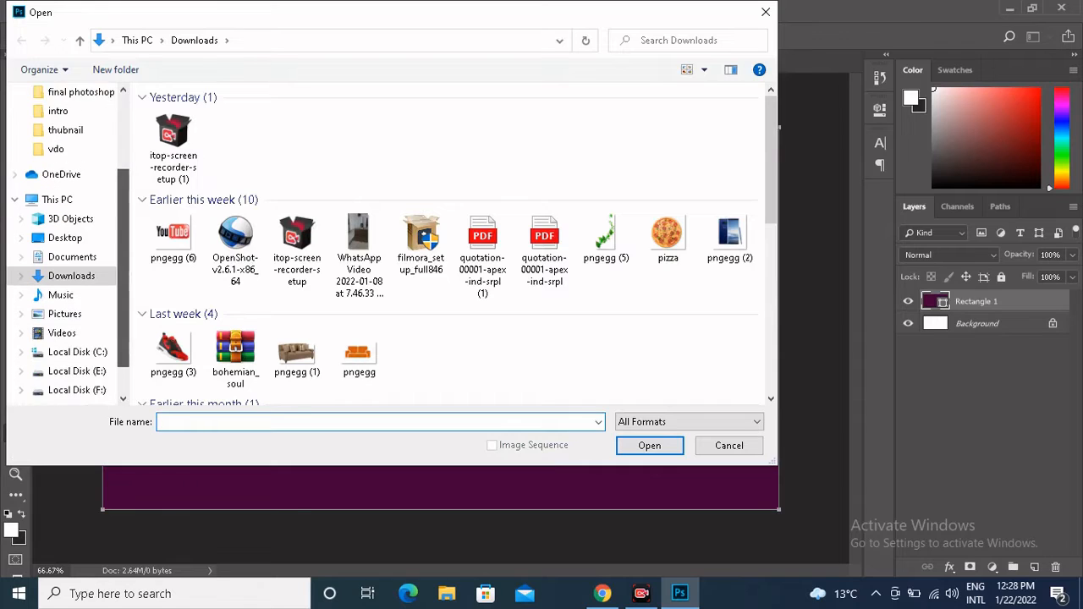
pyautogui.click(76, 351)
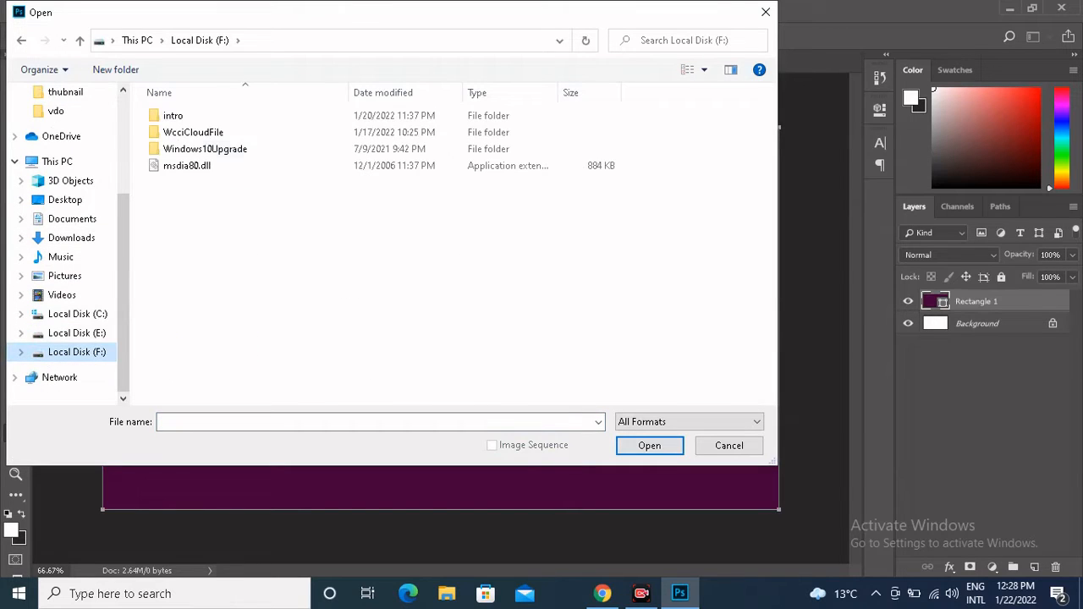
pyautogui.doubleClick(195, 115)
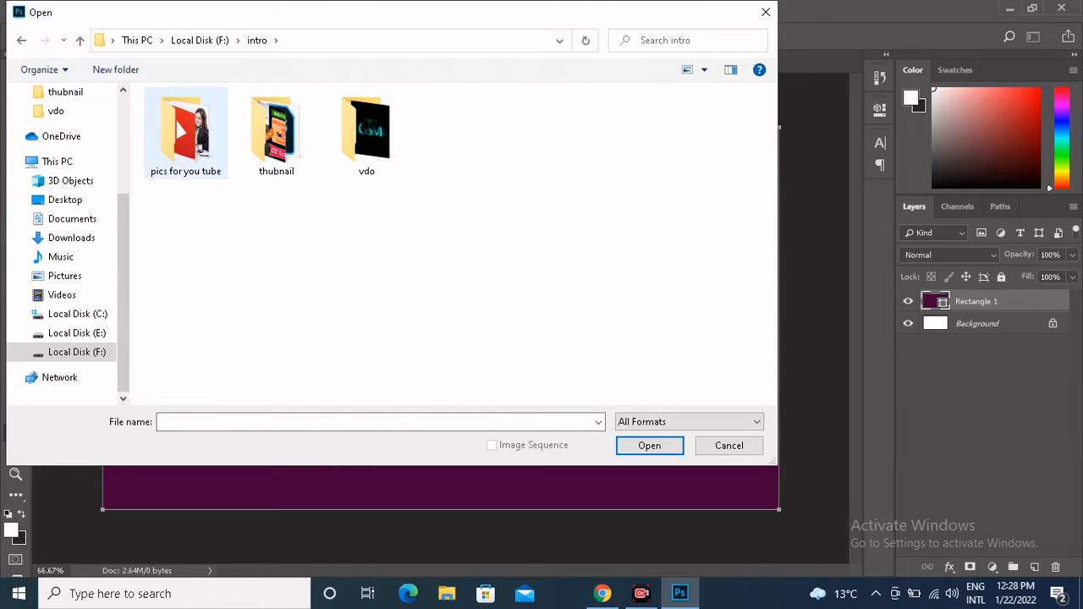
pyautogui.doubleClick(186, 131)
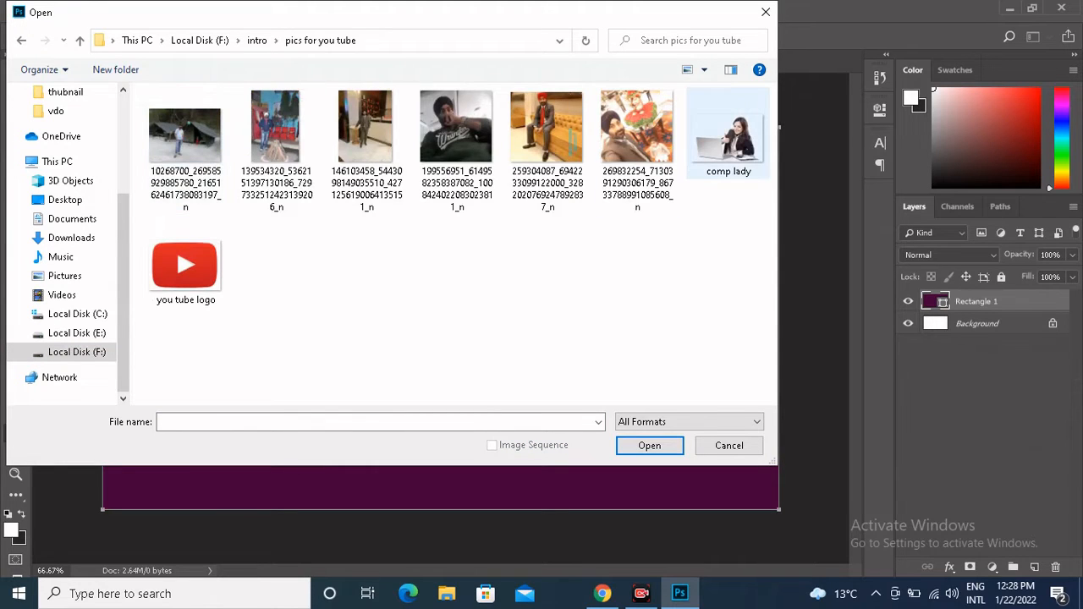
pyautogui.doubleClick(728, 131)
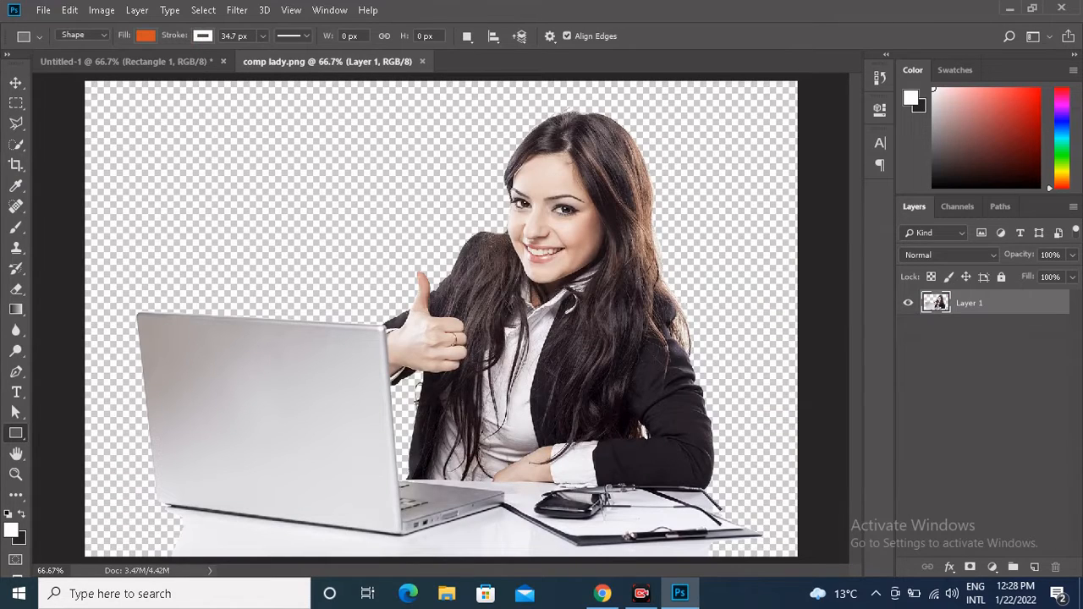
# Duplicate the woman's layer as Layer 1 copy within comp lady.png and start a free transform on the copy.
pyautogui.rightClick(984, 303)
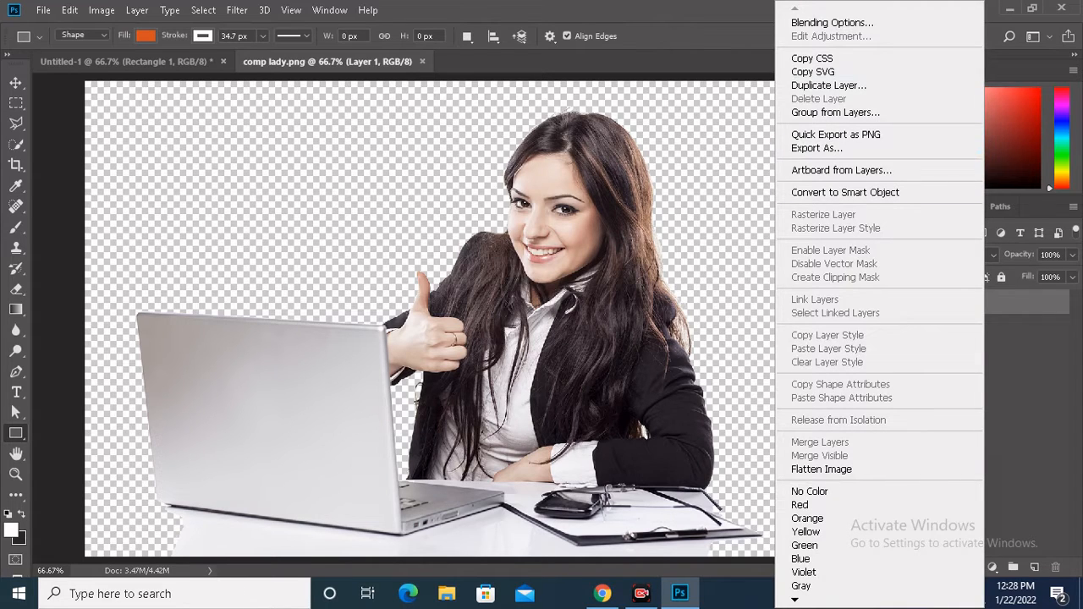
pyautogui.click(828, 84)
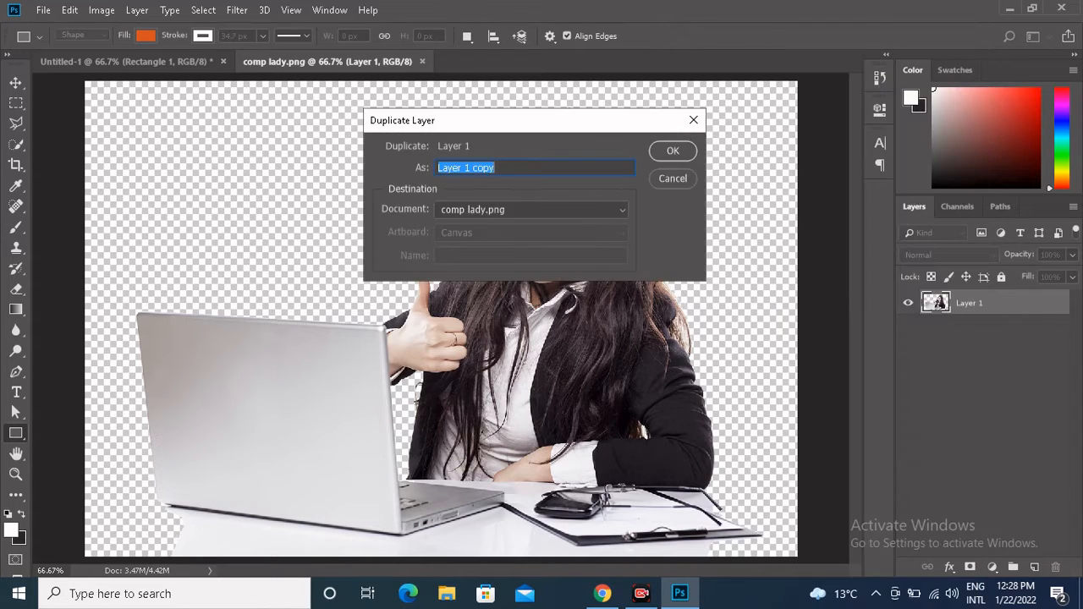
pyautogui.press('Return')
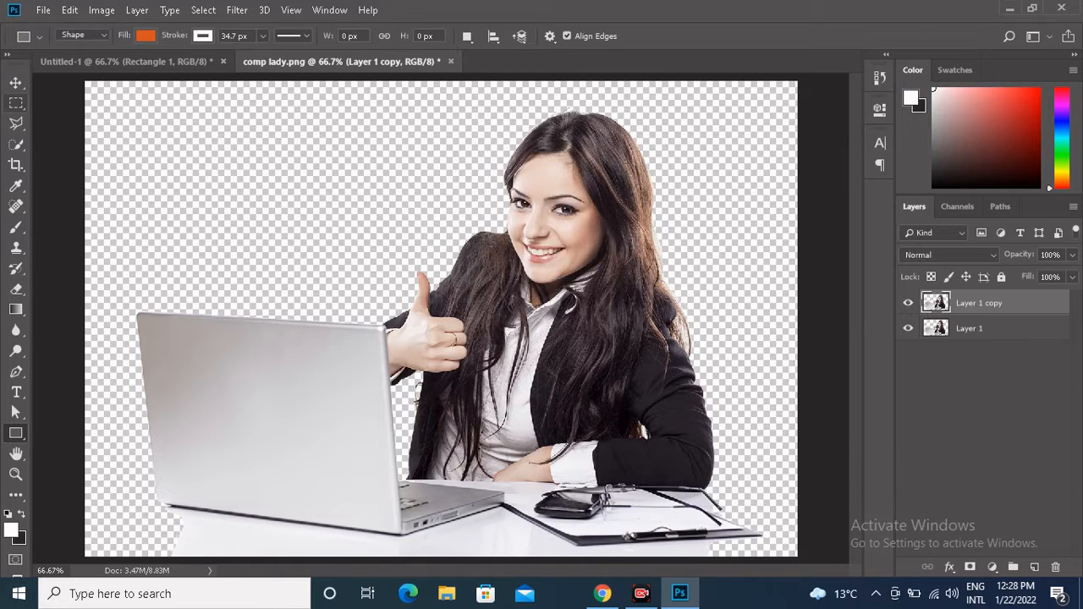
pyautogui.press('v')
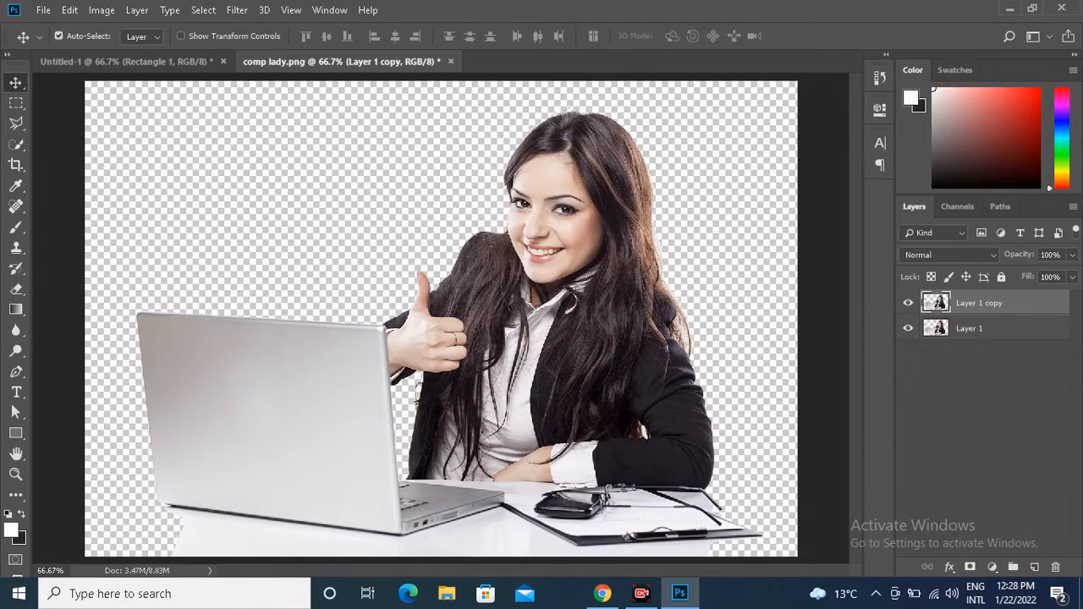
pyautogui.click(58, 35)
pyautogui.hotkey('ctrl', 't')
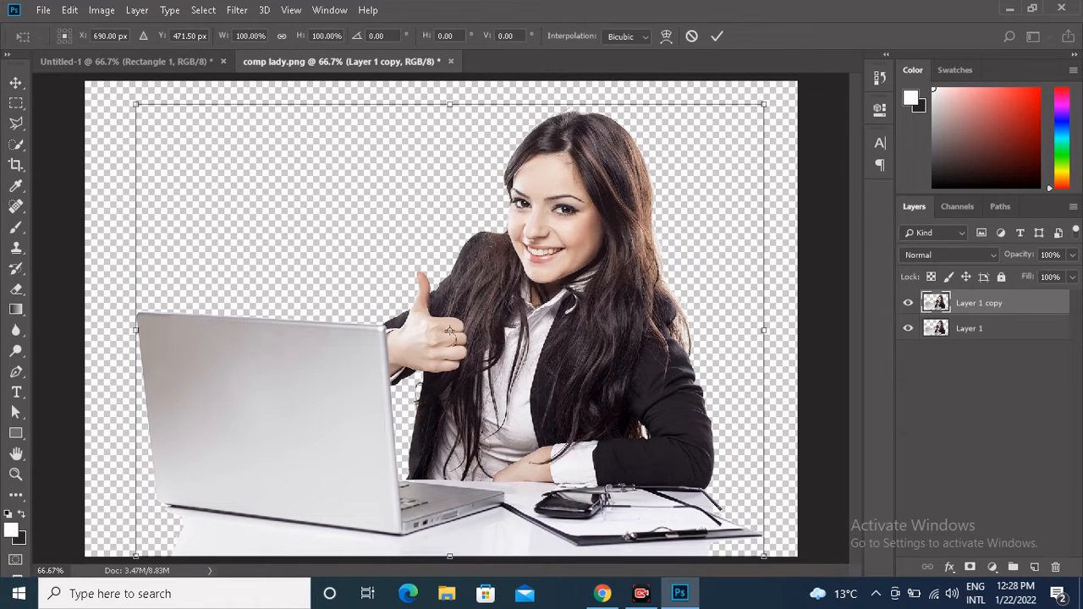
# Try a 180° rotation on the duplicated layer and turn it back by another 180°.
pyautogui.rightClick(597, 318)
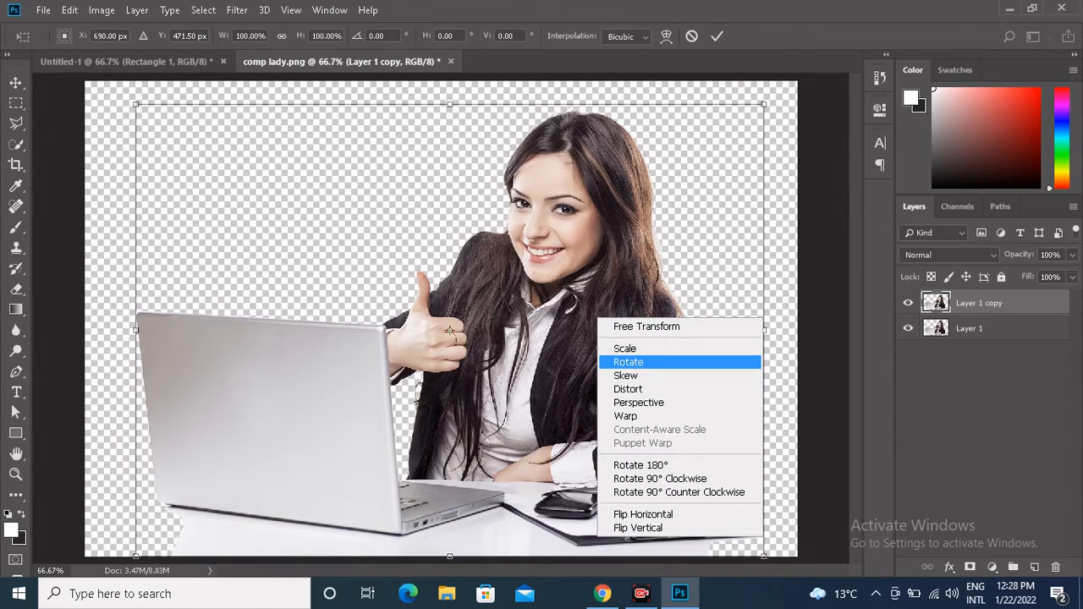
pyautogui.click(628, 362)
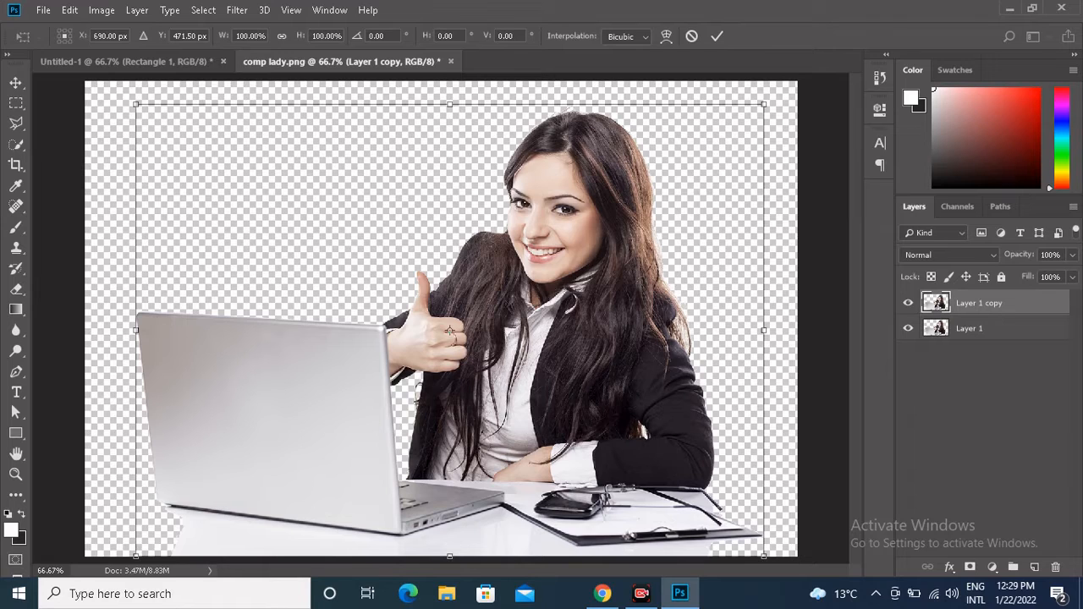
pyautogui.rightClick(658, 337)
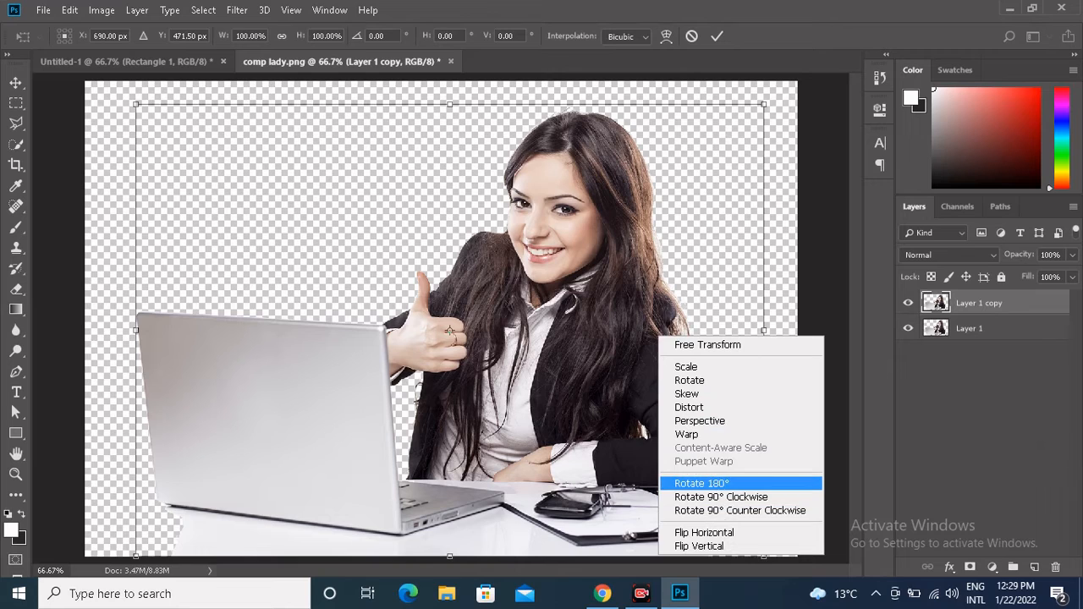
pyautogui.click(702, 482)
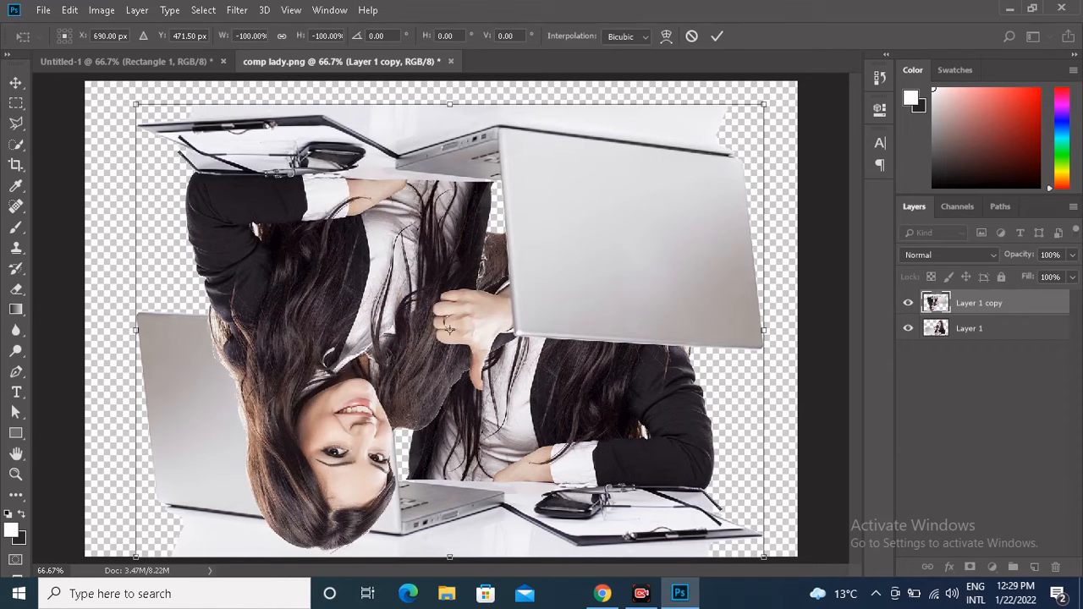
pyautogui.rightClick(638, 227)
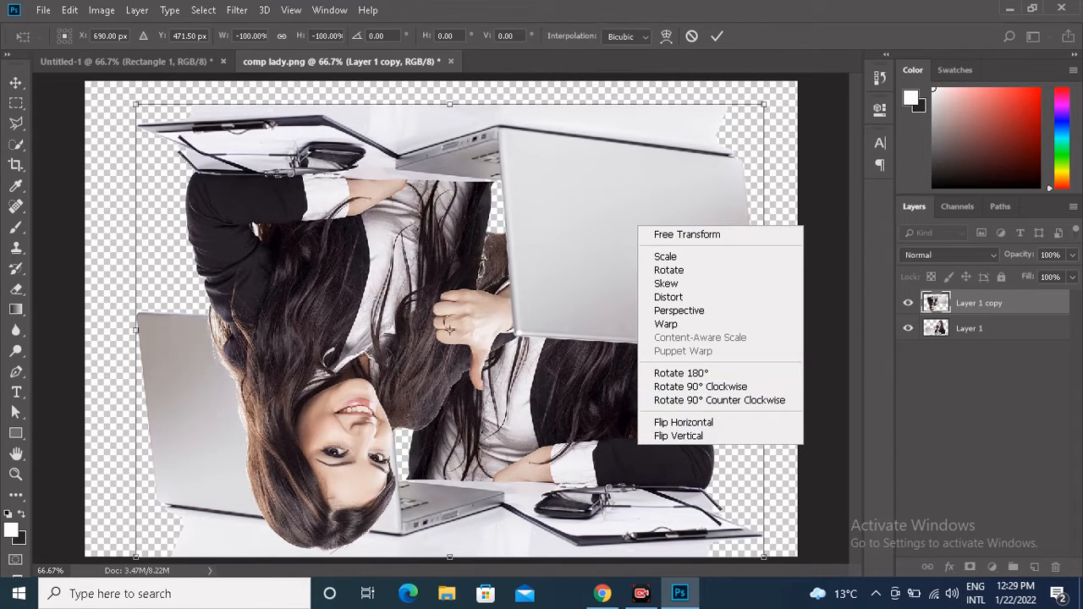
pyautogui.click(681, 373)
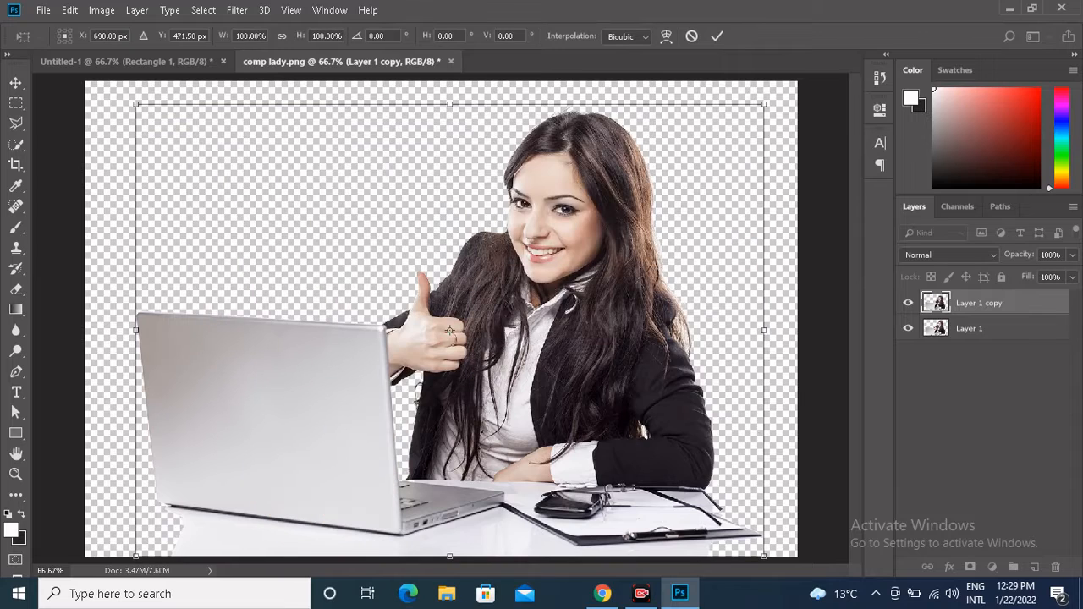
# Flip the duplicated layer horizontally, apply the transform, and hide the original Layer 1.
pyautogui.rightClick(698, 160)
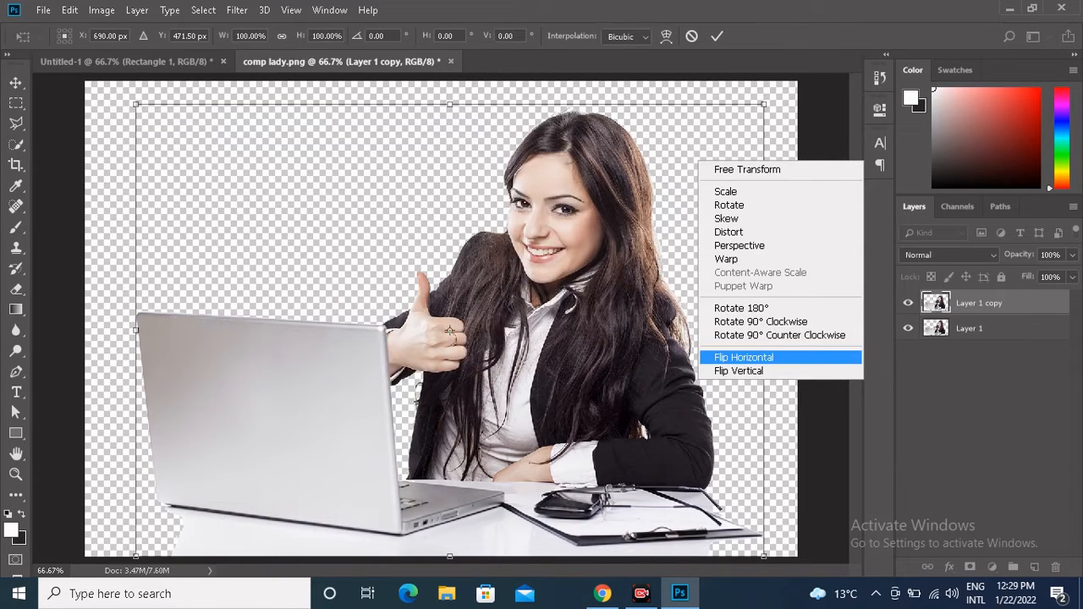
pyautogui.click(735, 357)
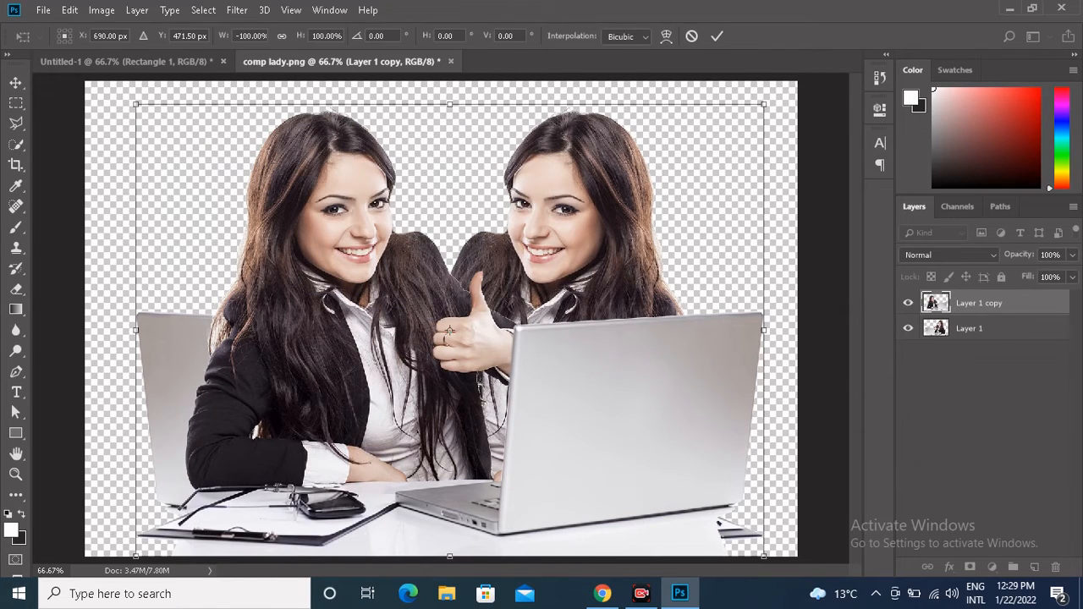
pyautogui.press('Return')
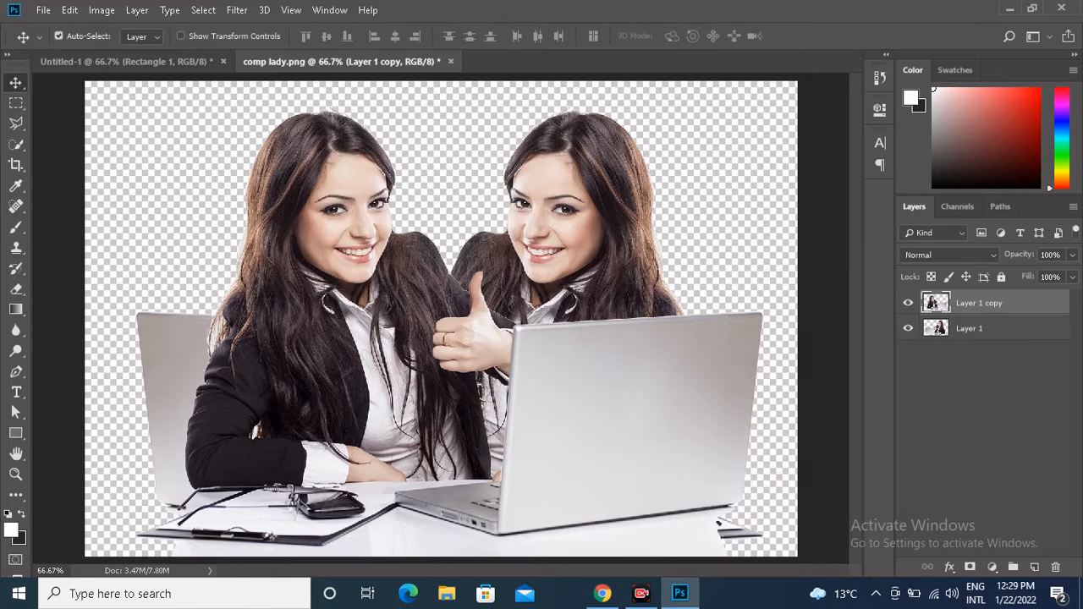
pyautogui.click(907, 328)
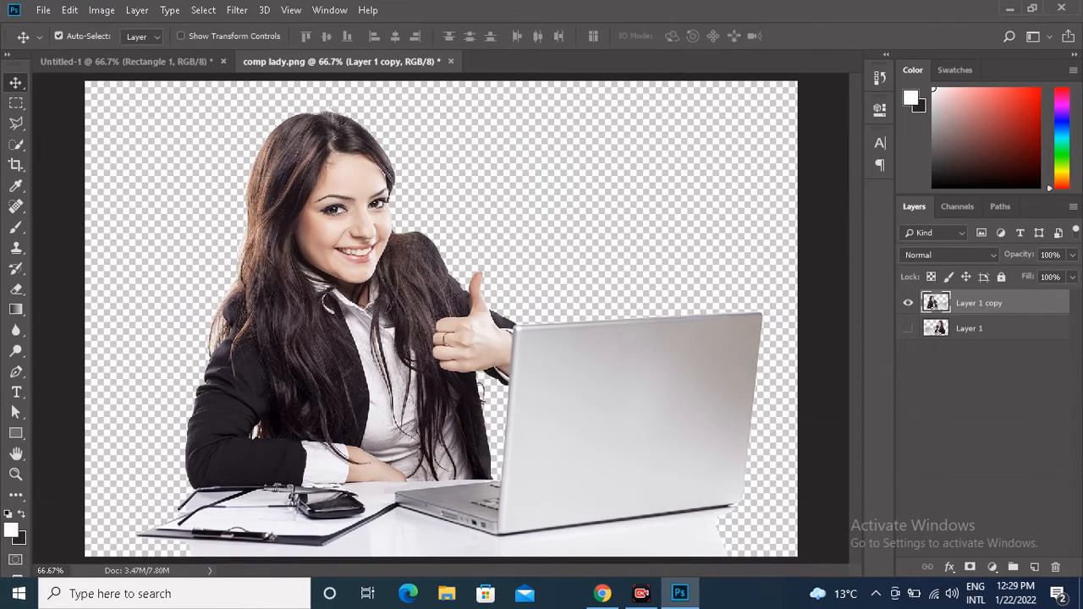
# Bring the flipped woman cutout into Untitled-1, scale it to about 52%, and place it in the canvas's lower-left corner.
pyautogui.moveTo(301, 309); pyautogui.dragTo(201, 123)
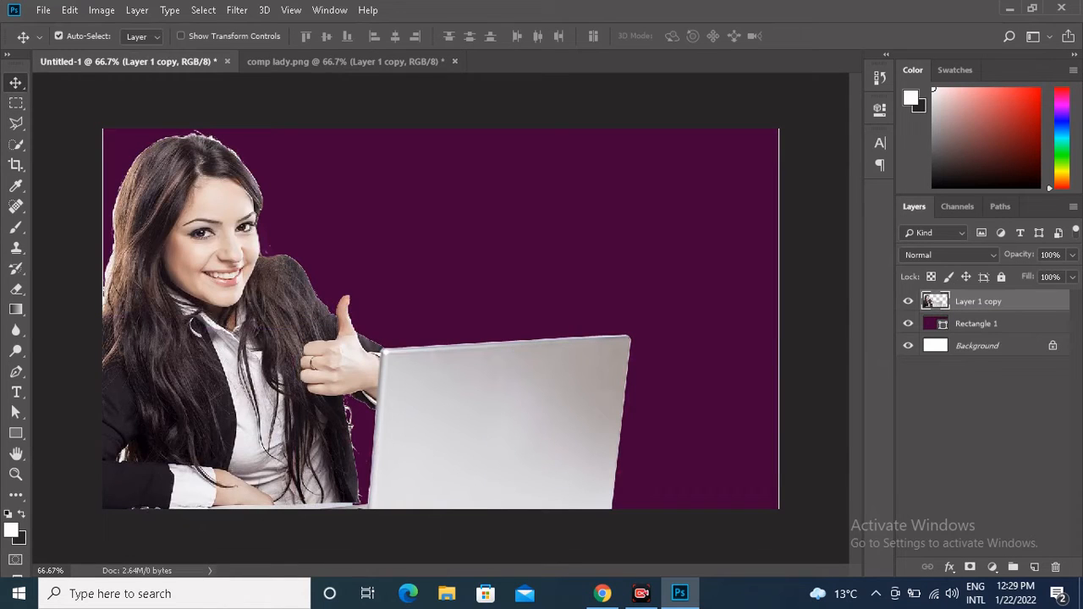
pyautogui.hotkey('ctrl', 't')
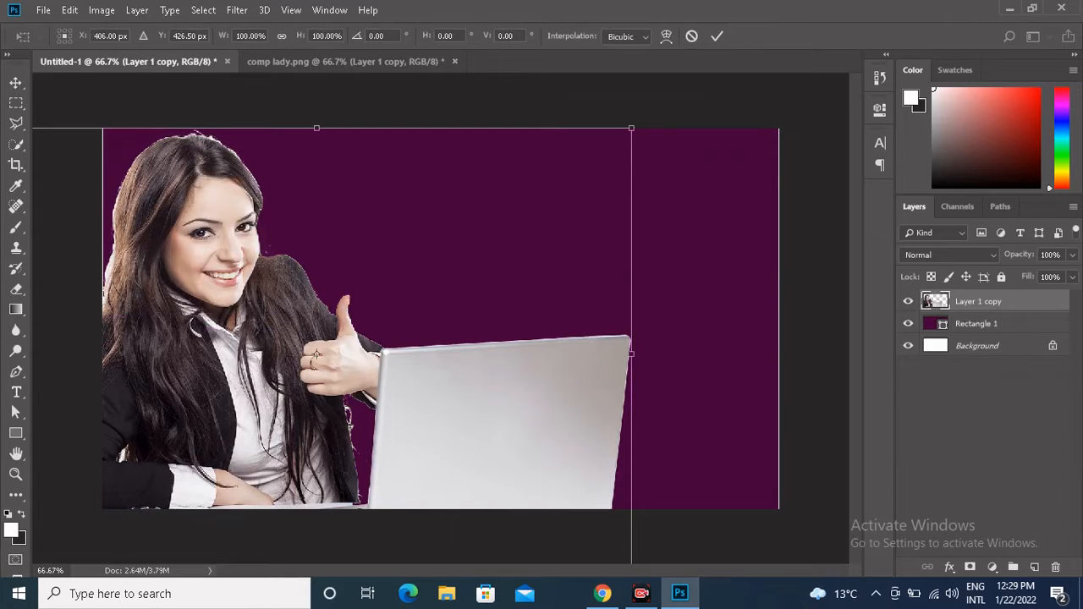
pyautogui.moveTo(631, 128); pyautogui.dragTo(481, 236)
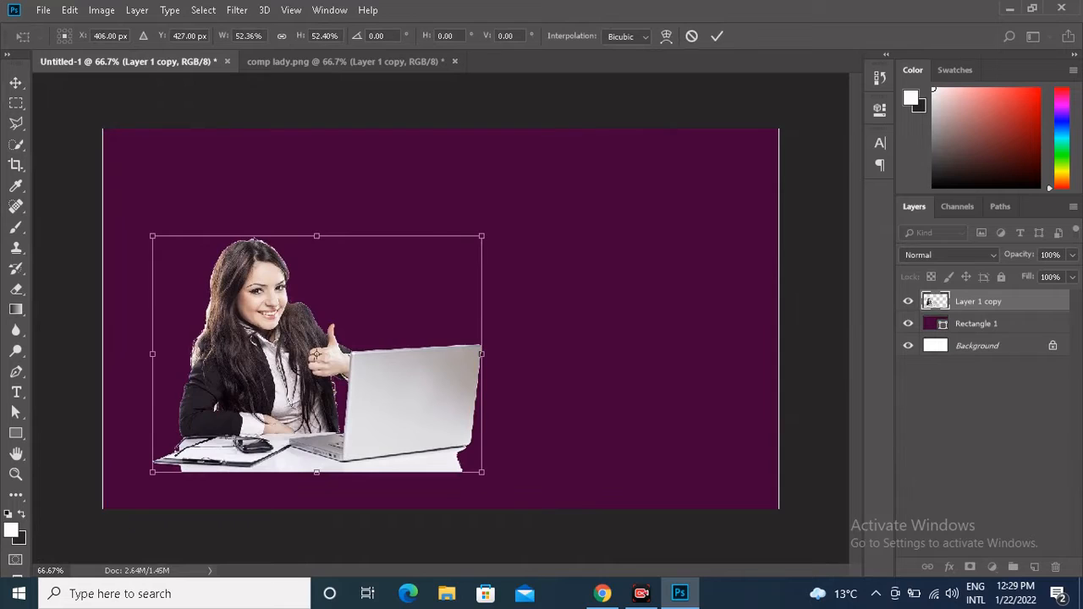
pyautogui.moveTo(254, 338); pyautogui.dragTo(204, 374)
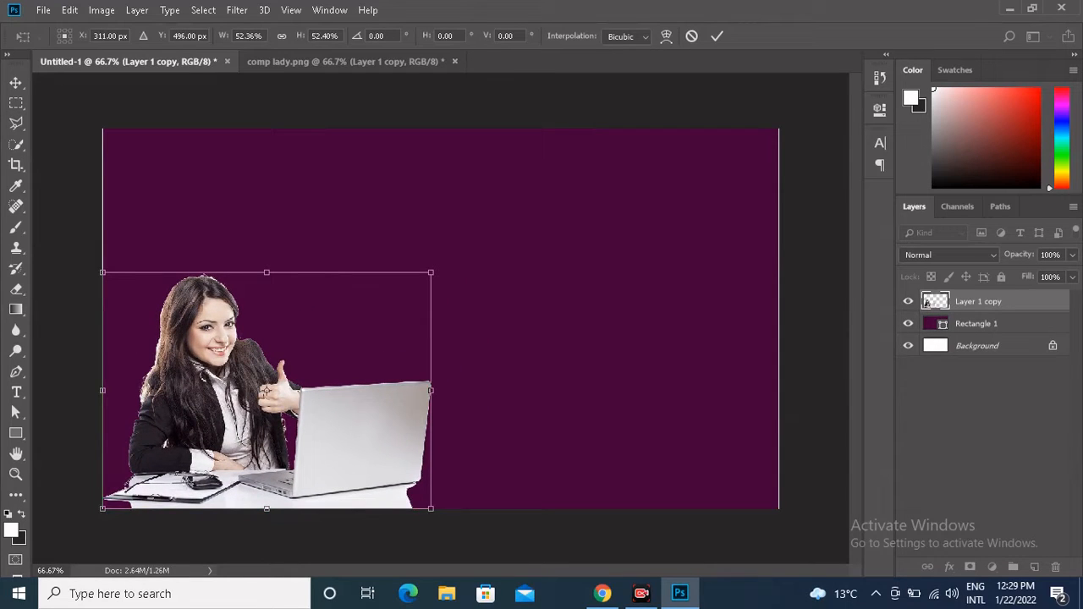
pyautogui.press('Return')
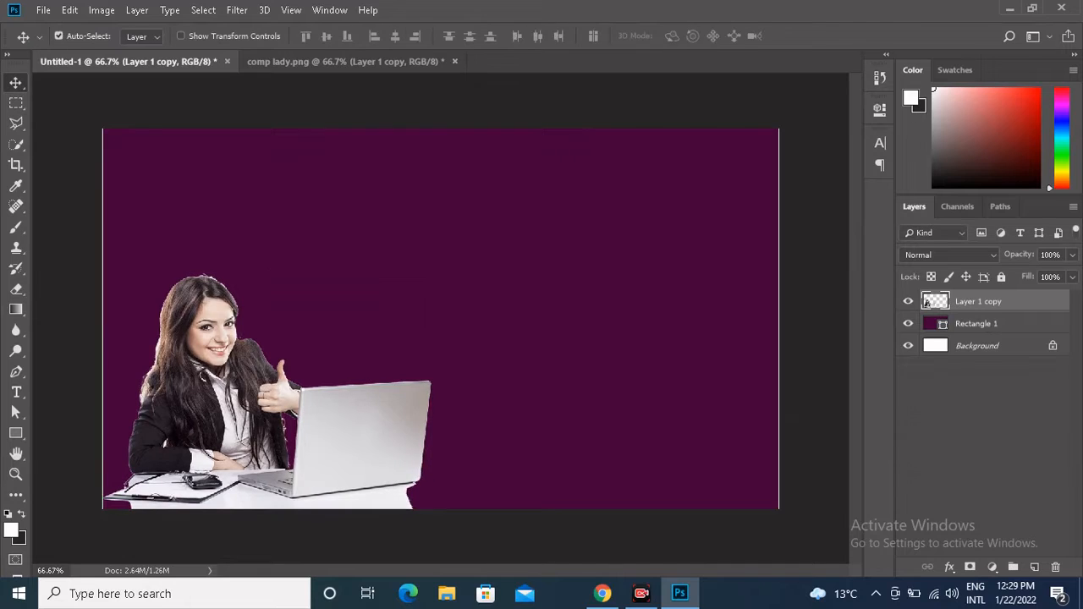
# Widen the purple Rectangle 1 to about 102% so it extends past both side edges of the canvas.
pyautogui.hotkey('alt', '[')
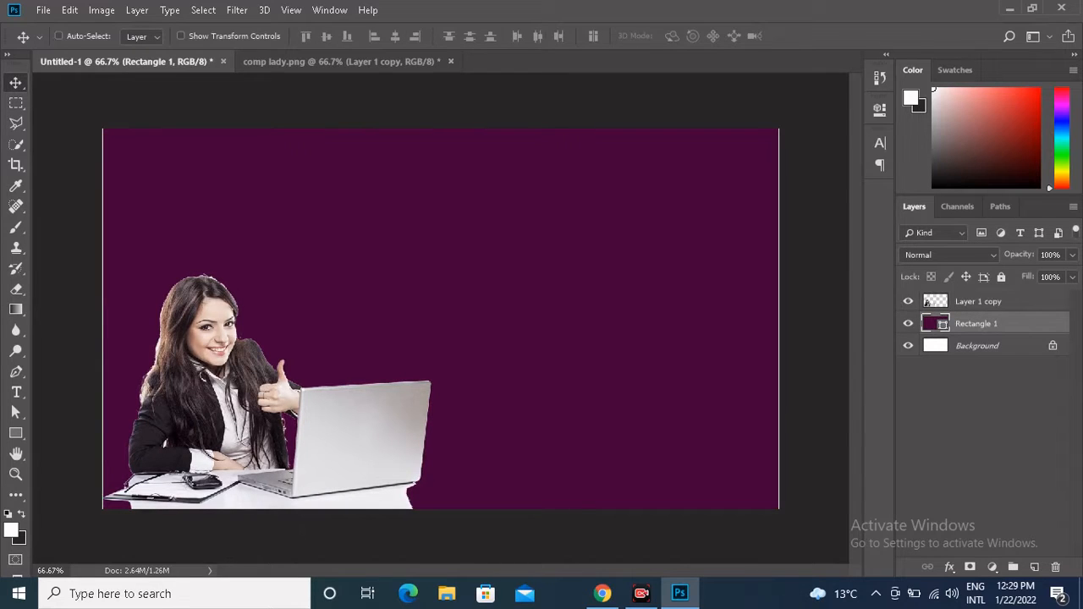
pyautogui.hotkey('ctrl', 't')
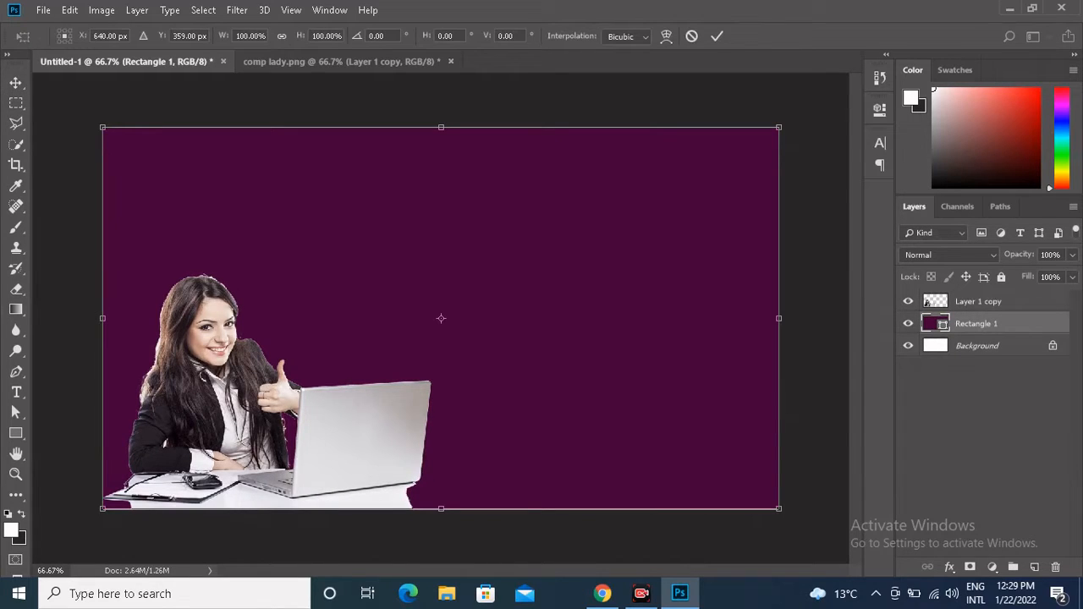
pyautogui.moveTo(778, 318); pyautogui.dragTo(786, 318)
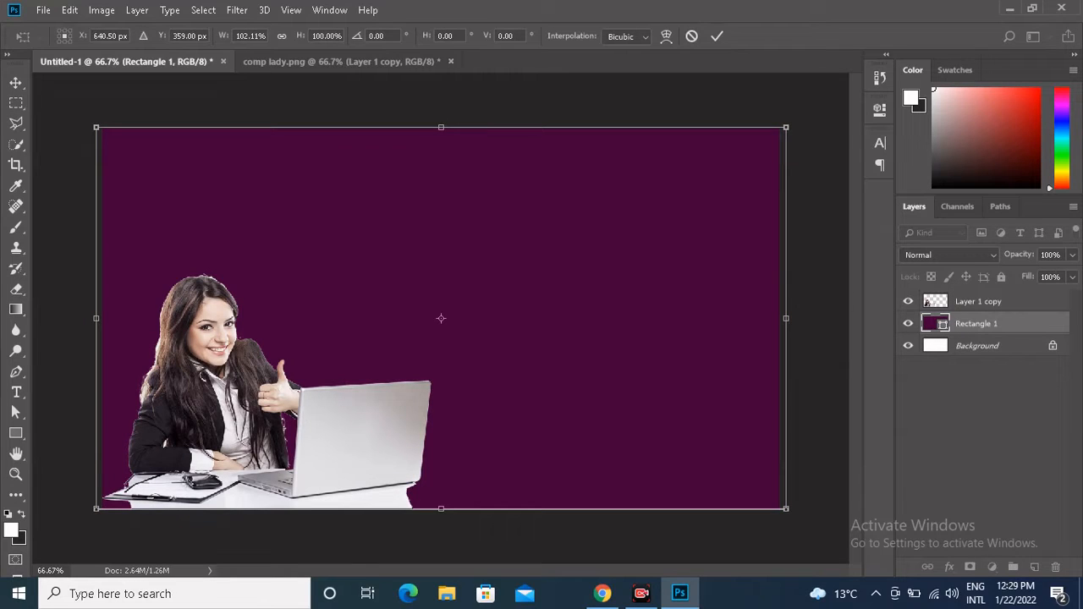
pyautogui.press('Return')
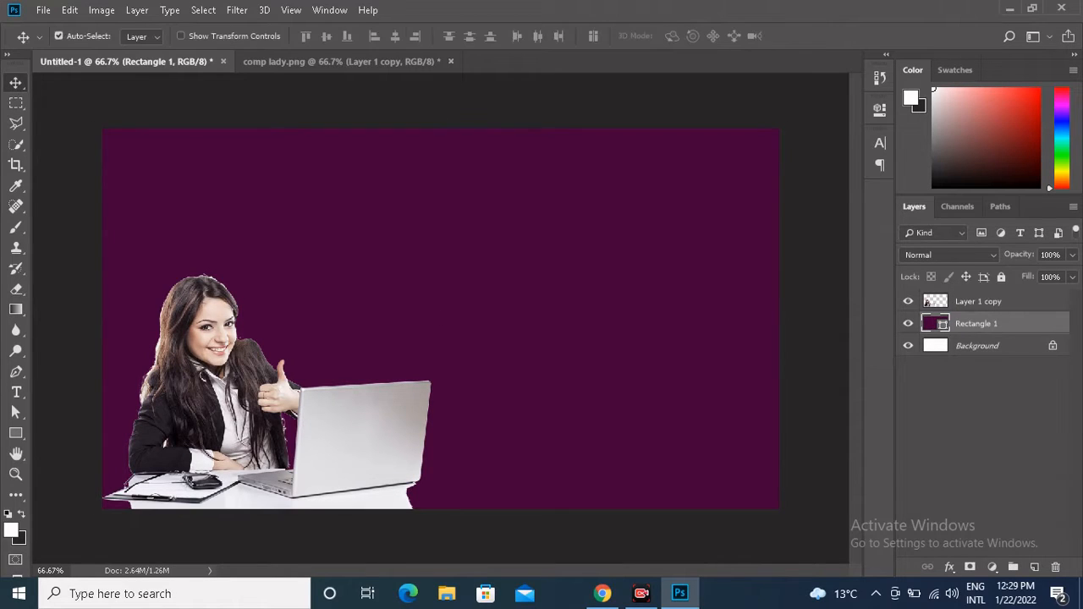
# Enlarge the woman cutout by about 127%, reposition it on the canvas's bottom edge, and fine-tune its width and height.
pyautogui.click(926, 302)
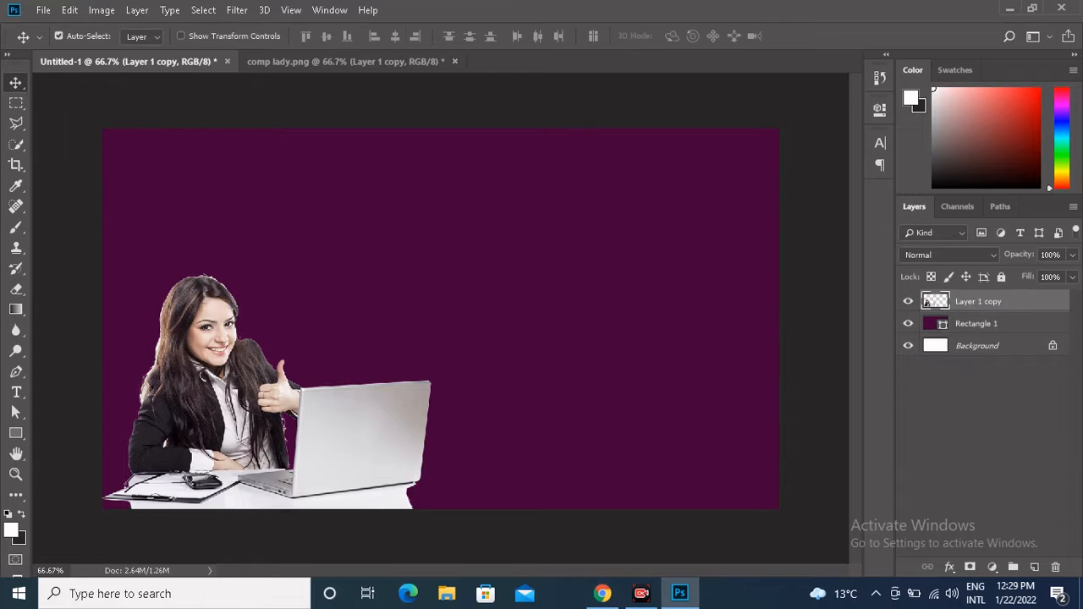
pyautogui.hotkey('ctrl', 't')
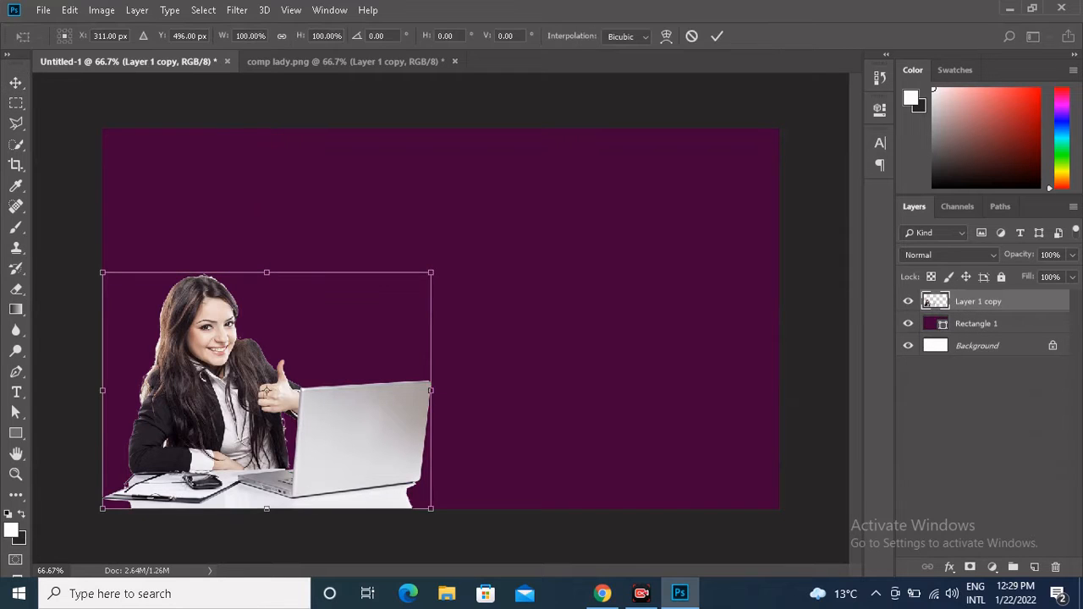
pyautogui.moveTo(430, 273); pyautogui.dragTo(476, 236)
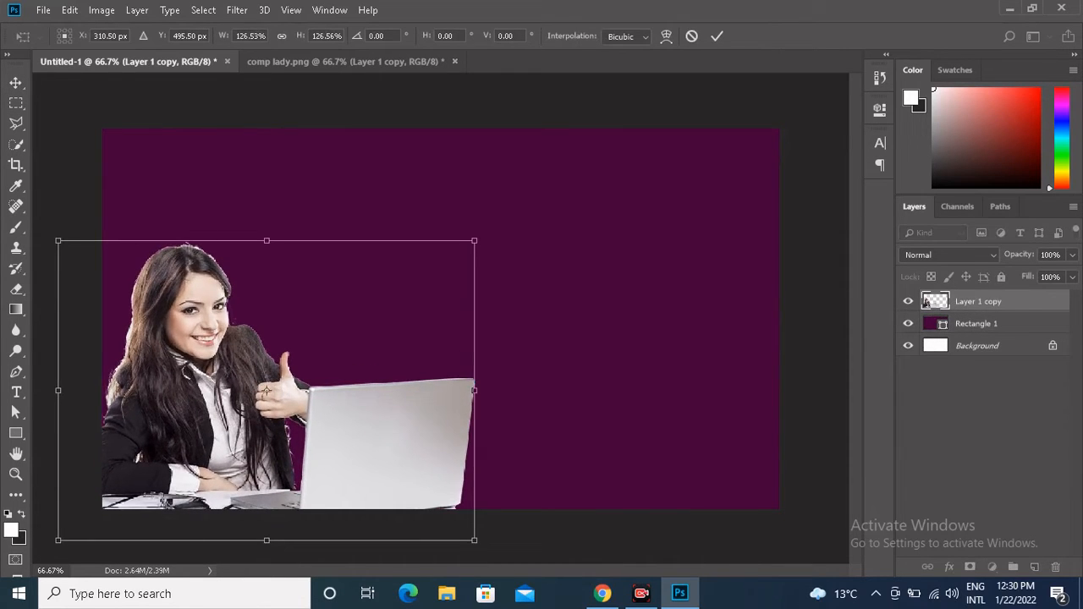
pyautogui.moveTo(243, 335); pyautogui.dragTo(243, 337)
pyautogui.moveTo(267, 387); pyautogui.dragTo(288, 359)
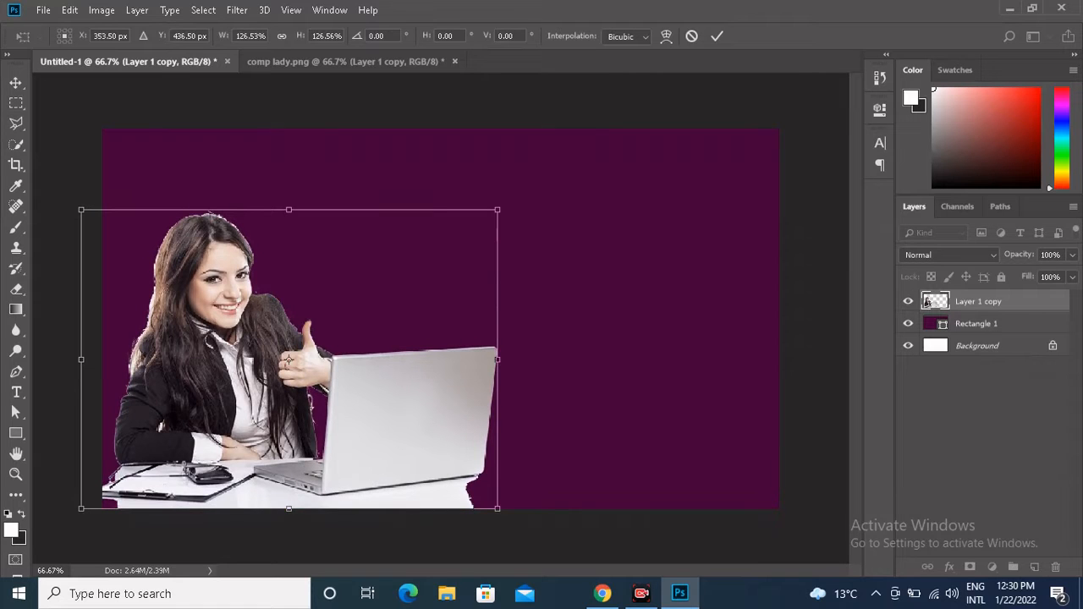
pyautogui.moveTo(497, 359); pyautogui.dragTo(449, 358)
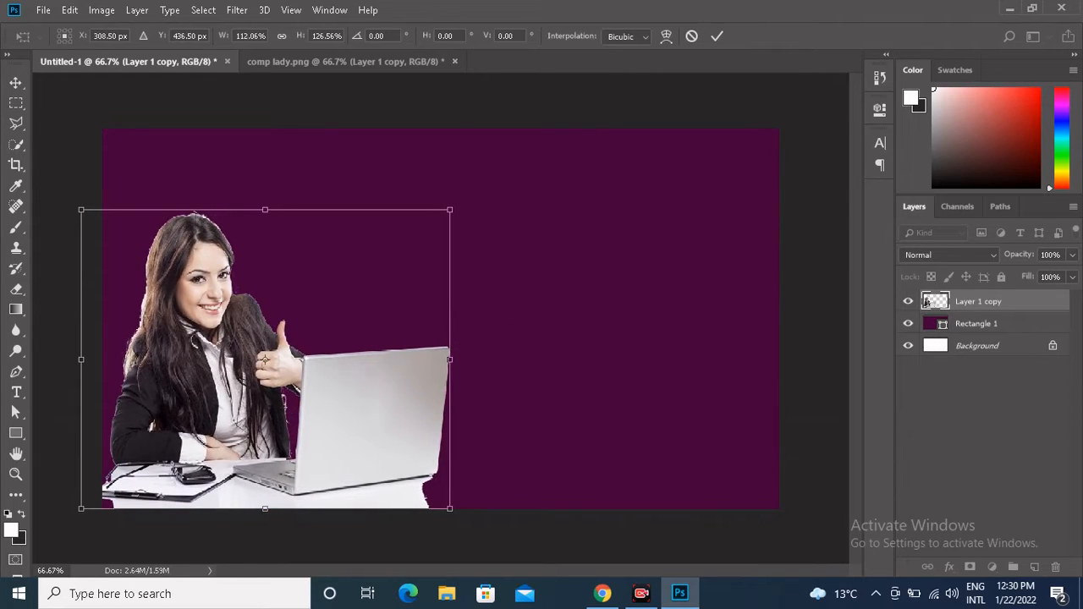
pyautogui.moveTo(266, 210); pyautogui.dragTo(267, 197)
pyautogui.moveTo(450, 197); pyautogui.dragTo(469, 191)
pyautogui.press('Return')
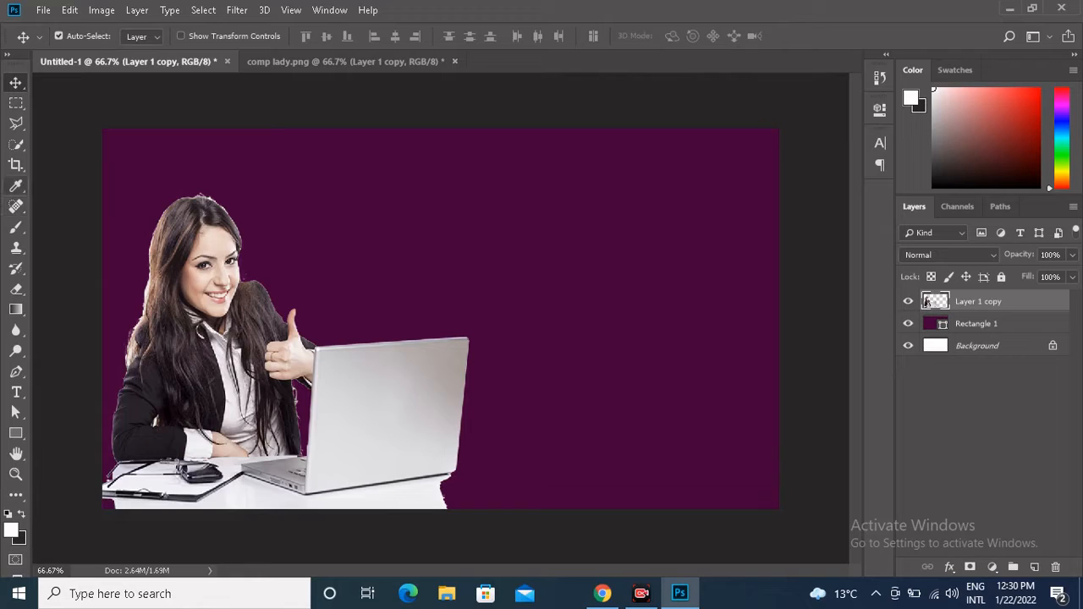
# Draw a rectangle about 702 x 107 px across the canvas's upper right and set its stroke width to 0 px.
pyautogui.click(17, 433)
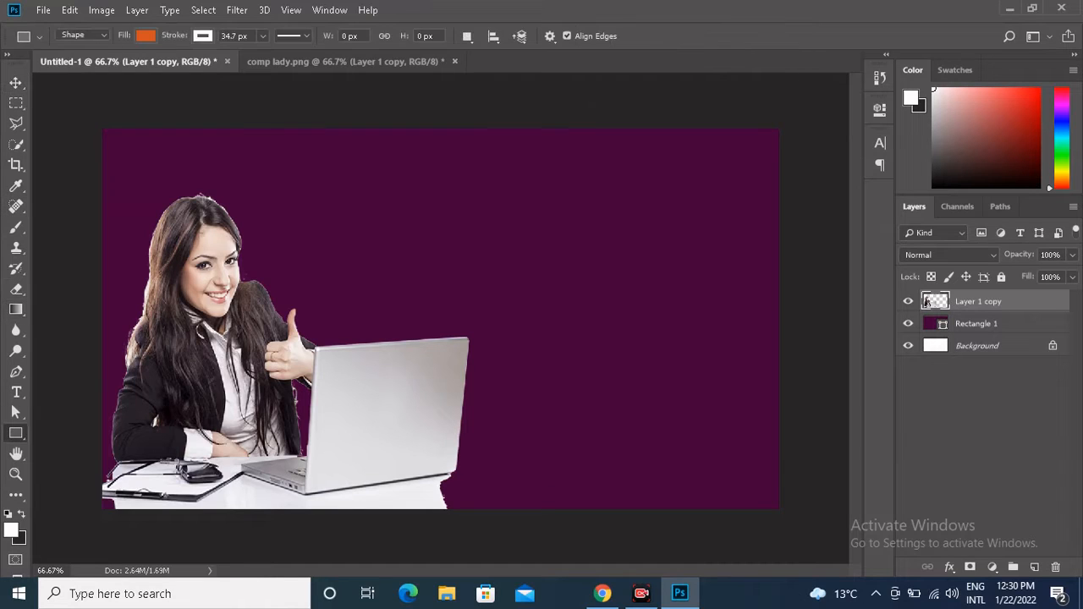
pyautogui.moveTo(378, 152); pyautogui.dragTo(750, 207)
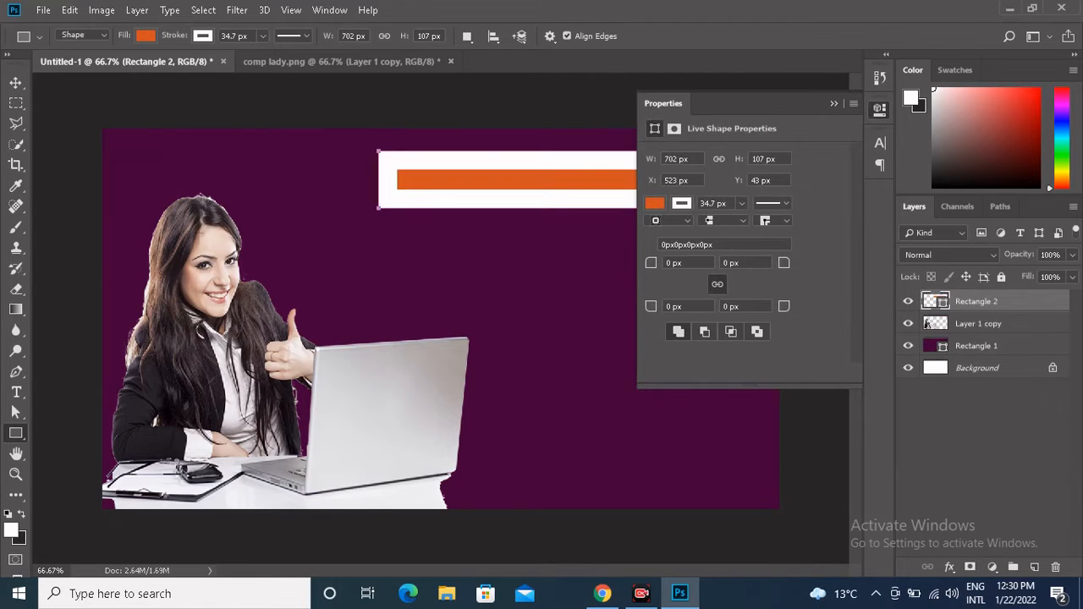
pyautogui.click(741, 203)
pyautogui.moveTo(741, 221); pyautogui.dragTo(719, 222)
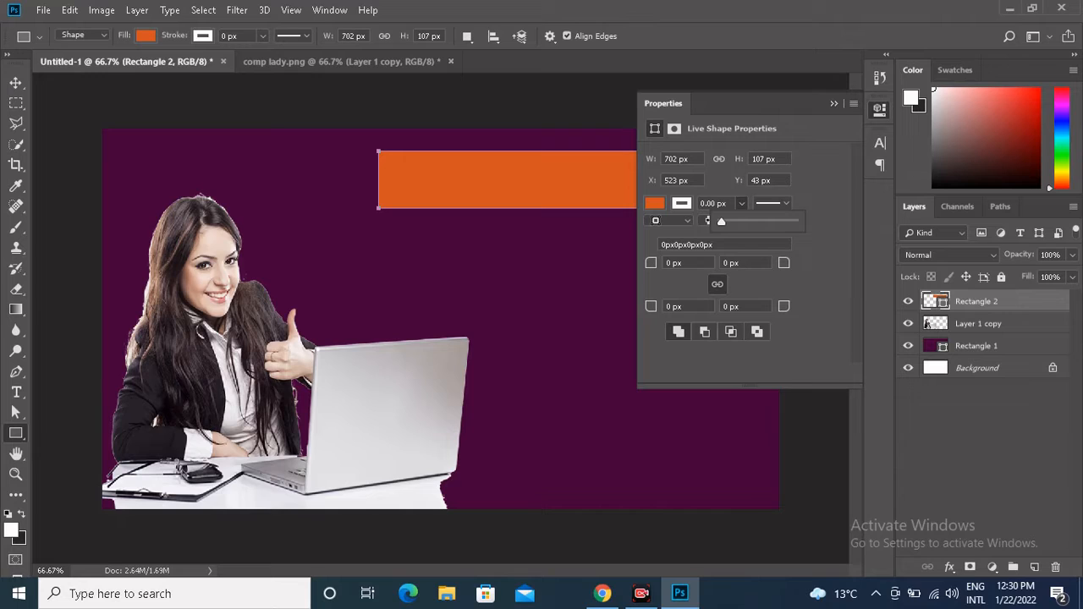
pyautogui.press('Return')
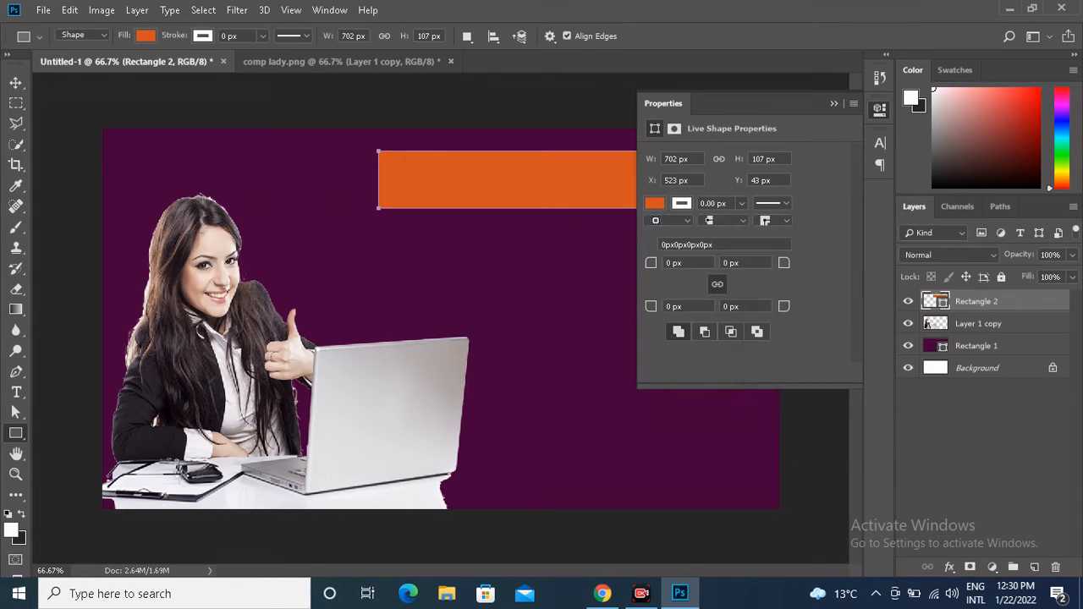
# Change the new rectangle's fill from the swatches to red and collapse its properties.
pyautogui.click(655, 203)
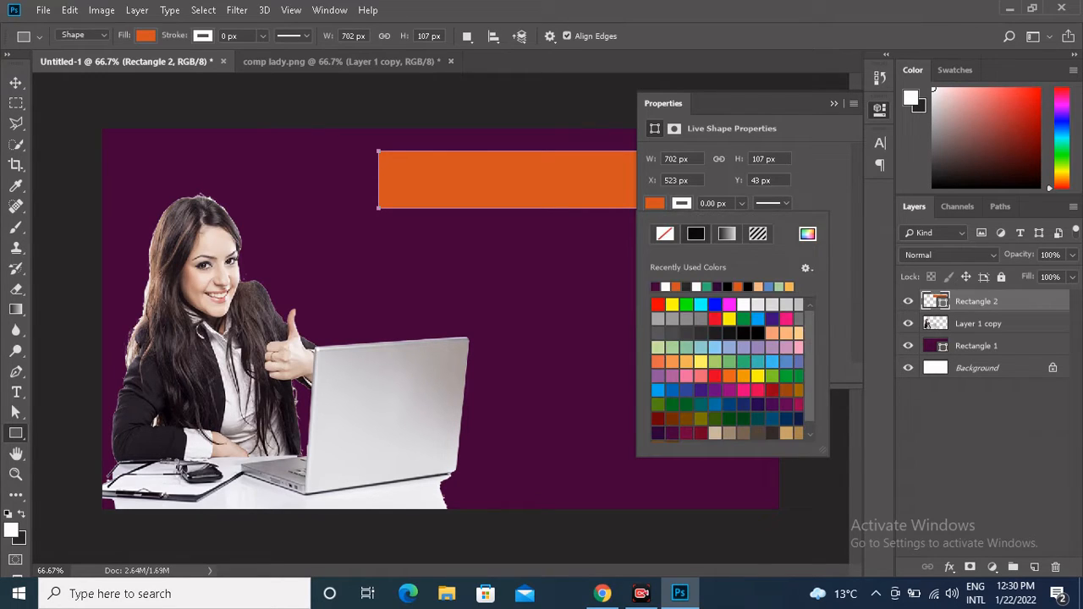
pyautogui.click(715, 320)
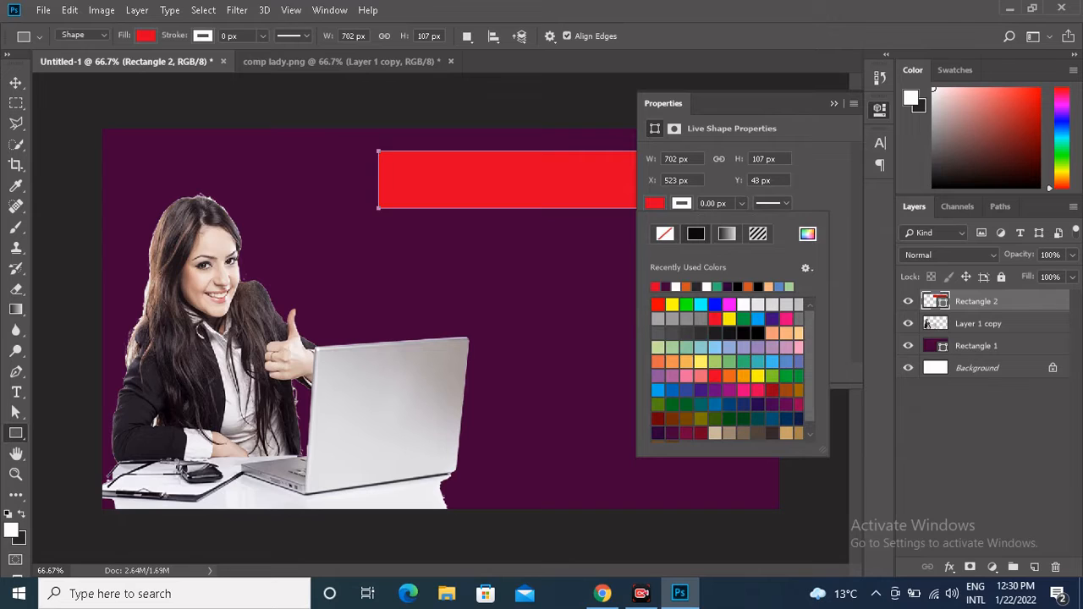
pyautogui.click(833, 103)
# Add a text box inside the red bar reading "Creating Thumbnail for..." in white.
pyautogui.click(16, 393)
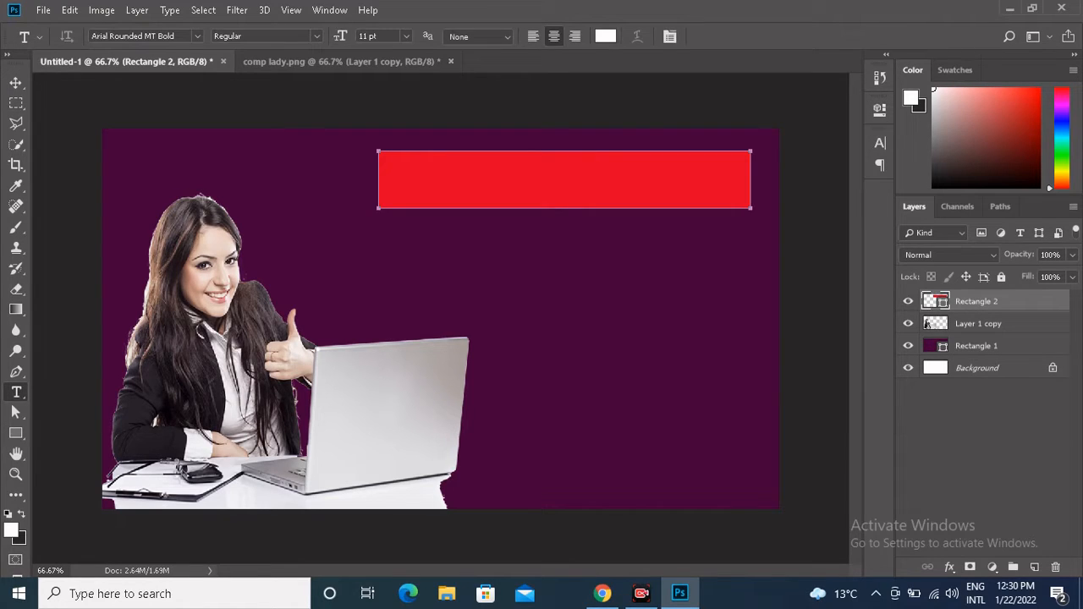
pyautogui.click(751, 200)
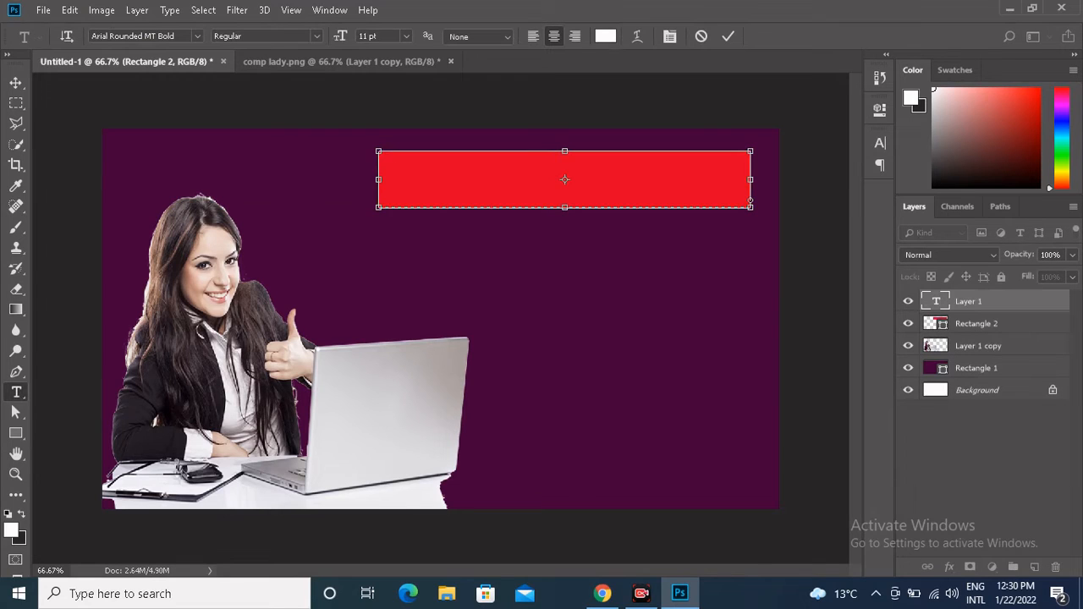
pyautogui.write('Creating Thum')
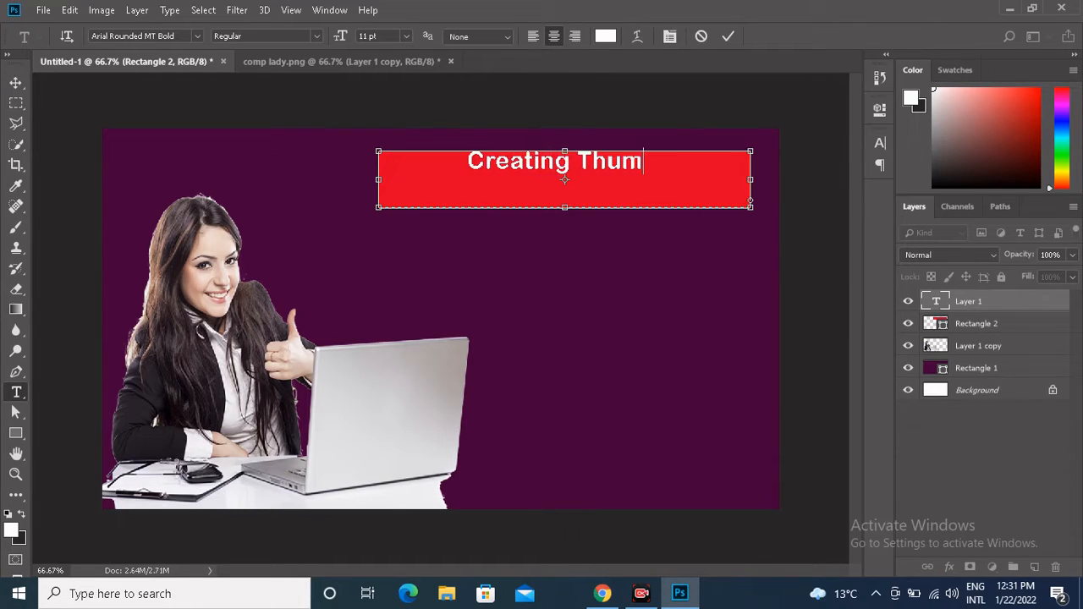
pyautogui.write('nail for')
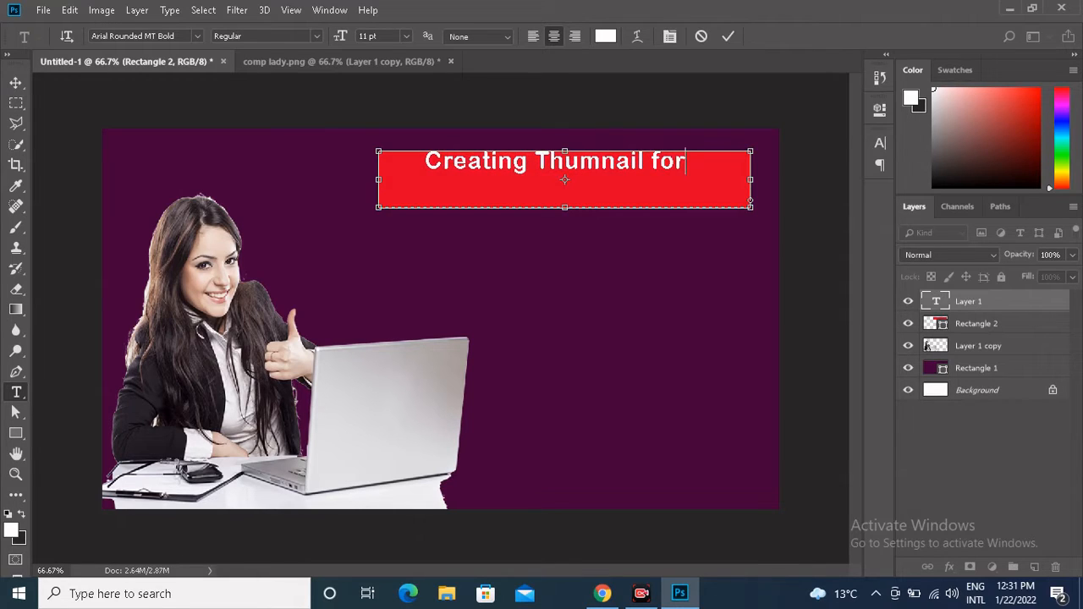
pyautogui.write('...')
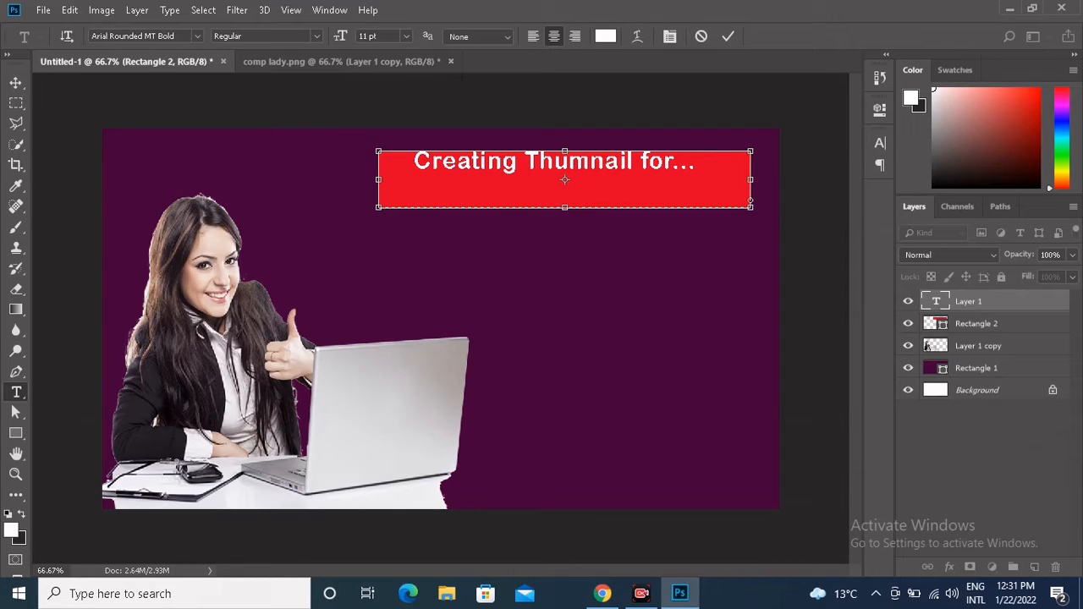
pyautogui.click(591, 162)
pyautogui.write('b')
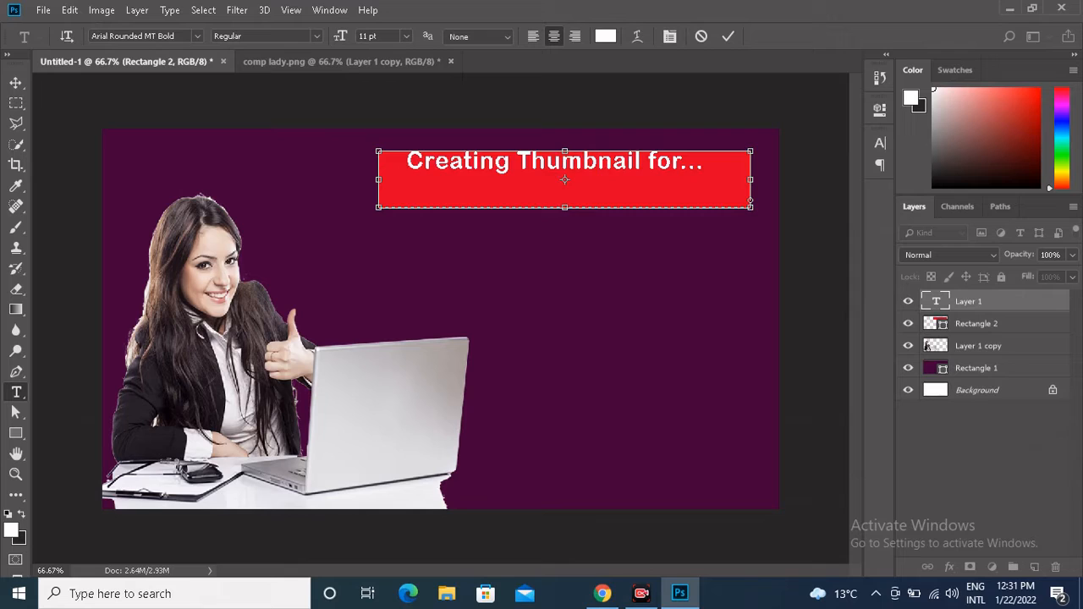
# Replace the title's trailing dots with "YOU TUBE" and extend the text box downward to fit a second line.
pyautogui.click(681, 161)
pyautogui.press('Delete')
pyautogui.press('Delete')
pyautogui.press('Delete')
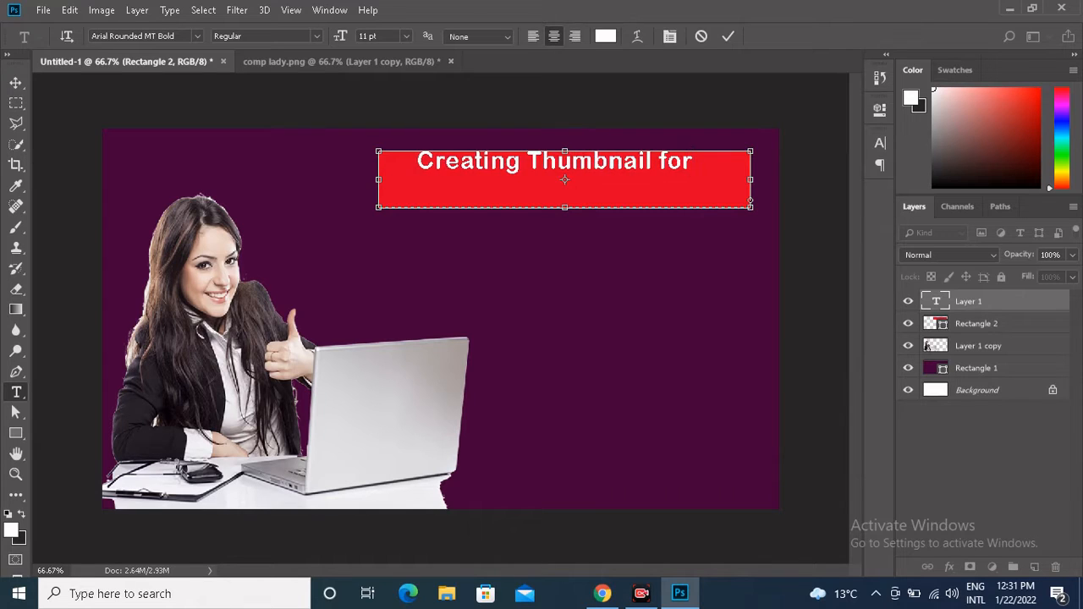
pyautogui.write('YOU')
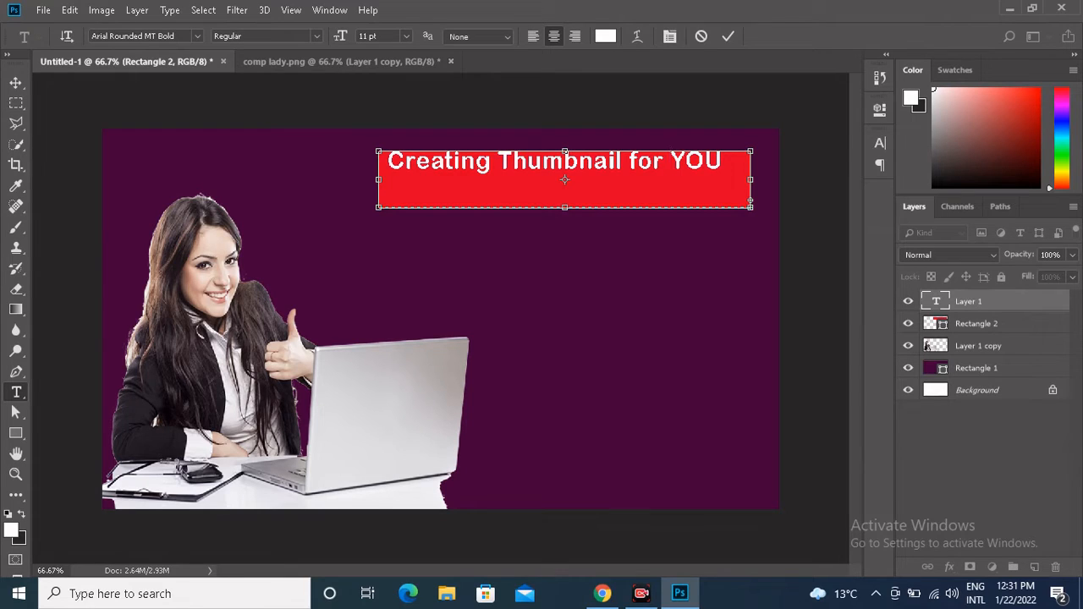
pyautogui.hotkey('ctrl', 'z')
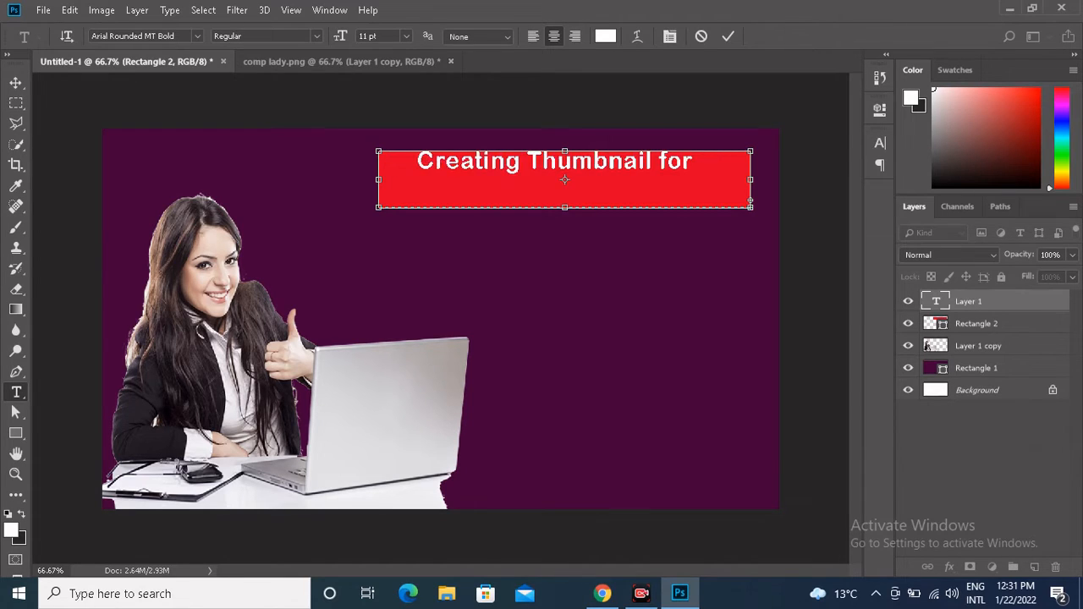
pyautogui.moveTo(564, 206); pyautogui.dragTo(564, 247)
# Set the whole title to 16 pt, widen its text box on both sides, and trim the box's height slightly.
pyautogui.hotkey('ctrl', 'a')
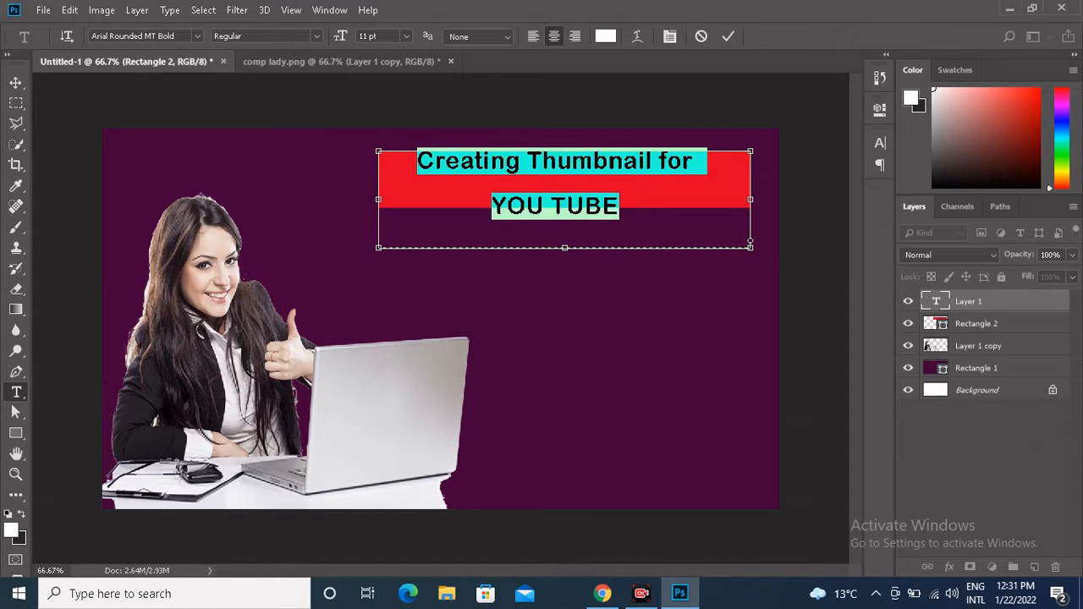
pyautogui.click(406, 35)
pyautogui.click(385, 154)
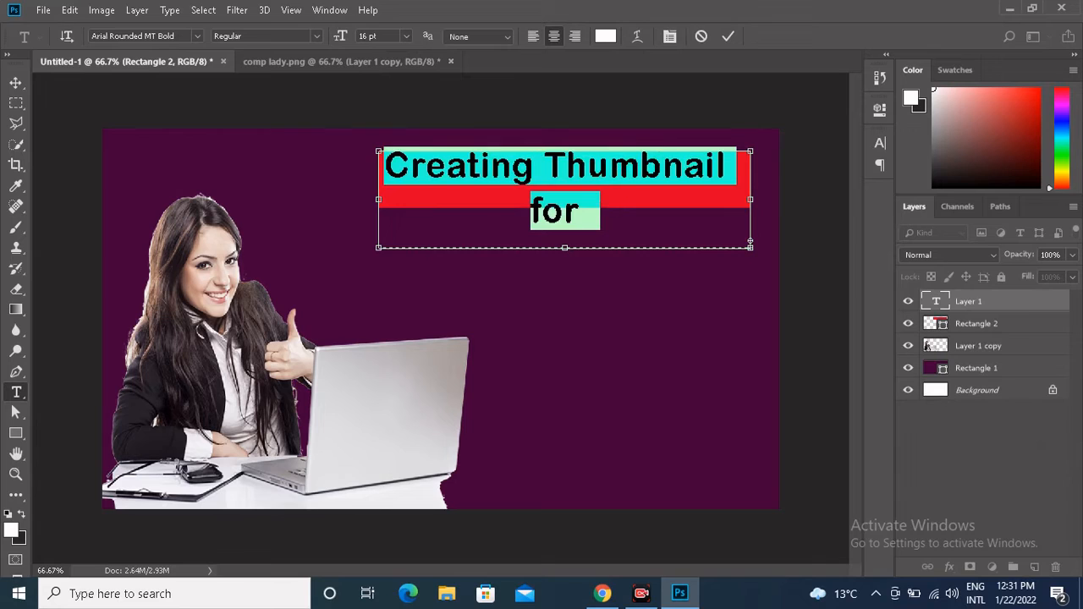
pyautogui.moveTo(749, 199); pyautogui.dragTo(763, 199)
pyautogui.moveTo(378, 199); pyautogui.dragTo(298, 198)
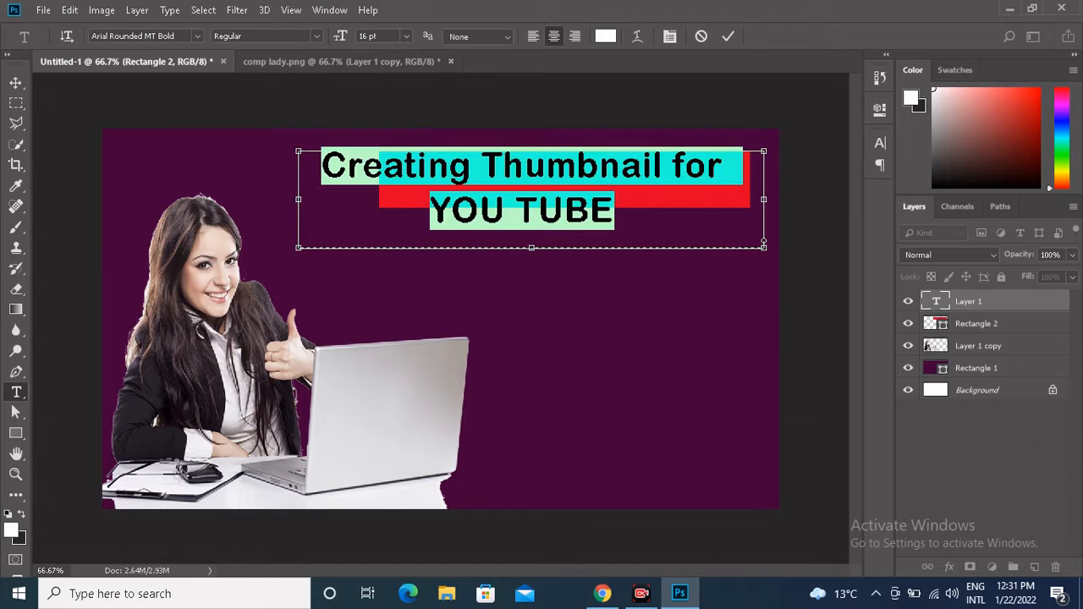
pyautogui.moveTo(763, 245); pyautogui.dragTo(763, 236)
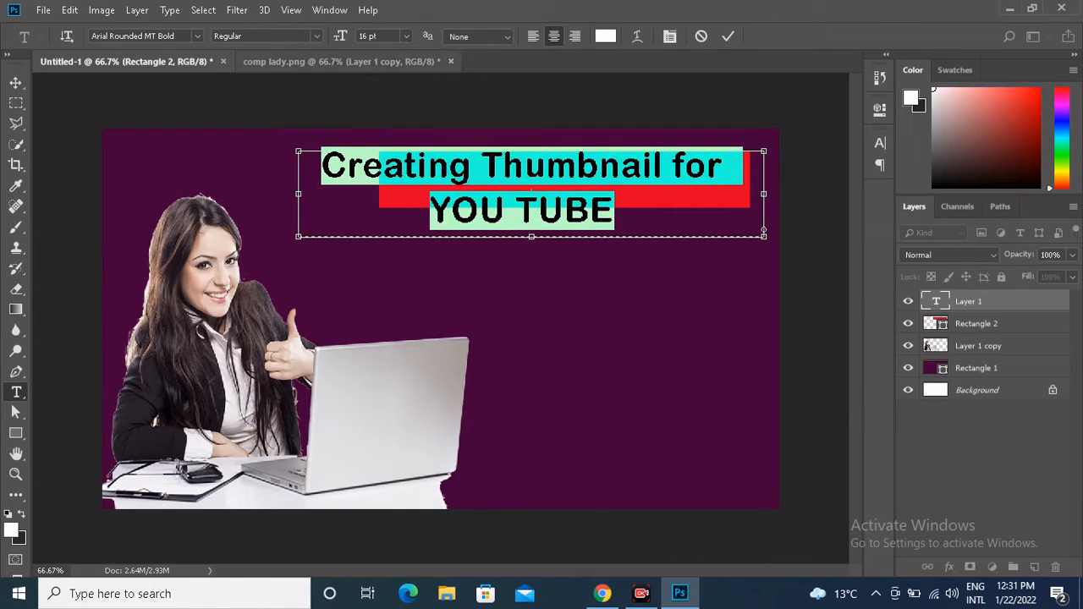
# Set the title's font to No Flicking Thanks!, widen the text box leftward to fit, and commit the text.
pyautogui.click(264, 36)
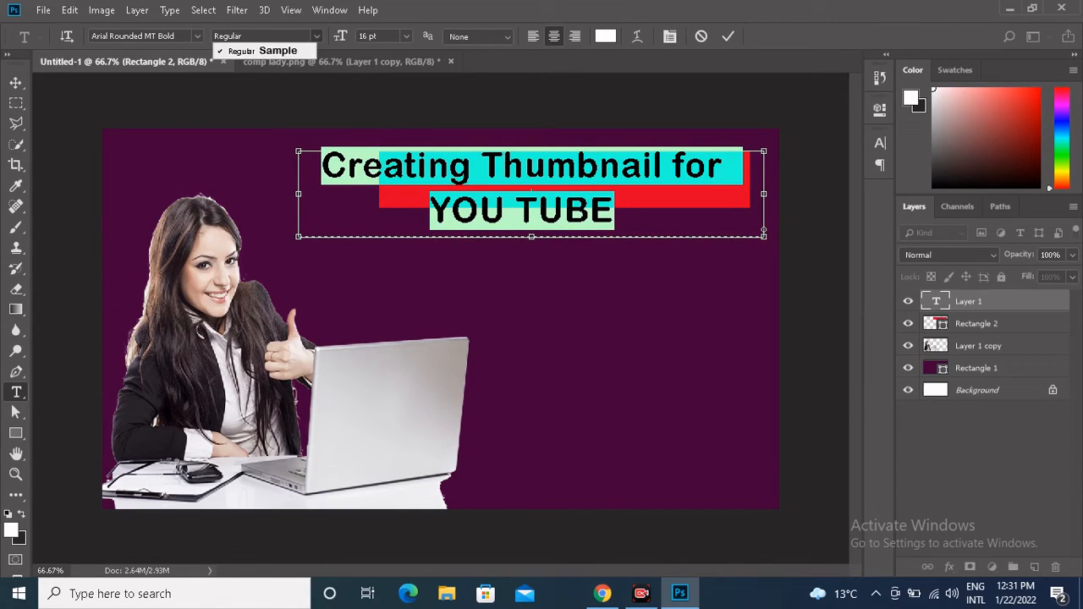
pyautogui.click(197, 36)
pyautogui.click(197, 36)
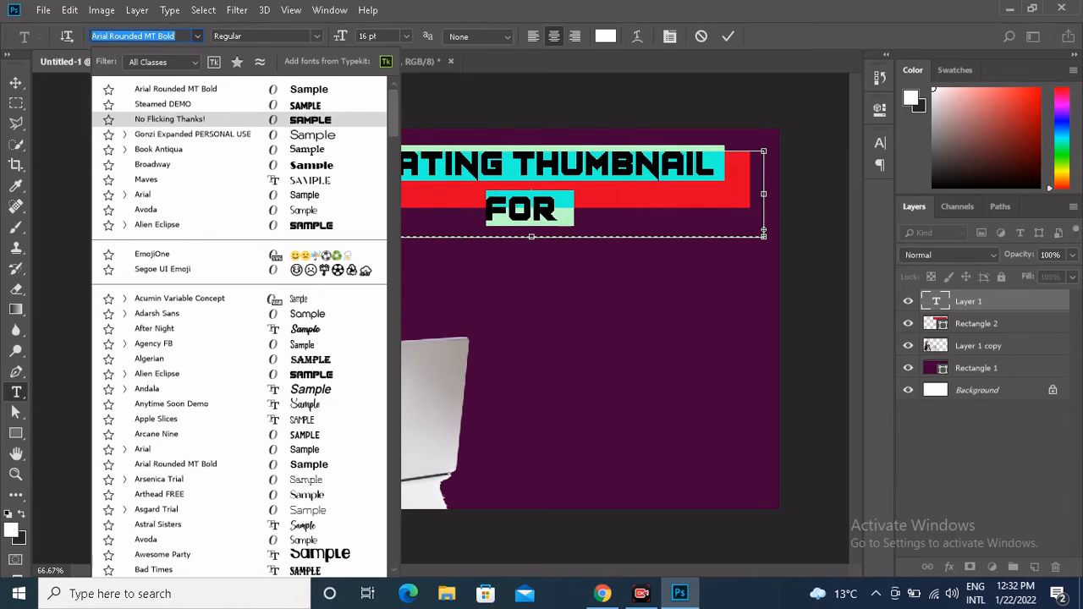
pyautogui.press('Return')
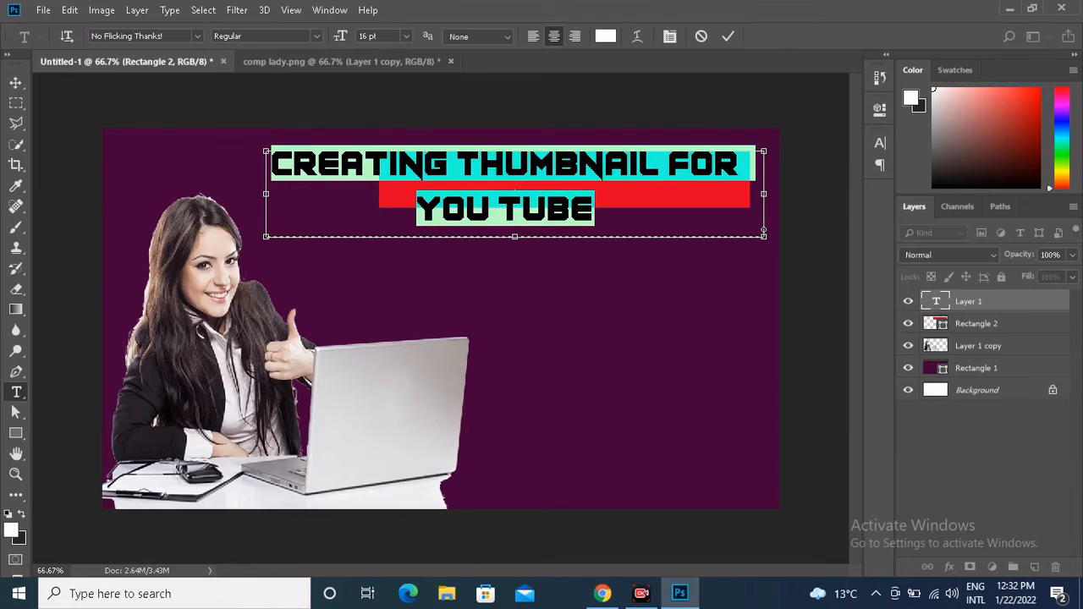
pyautogui.click(728, 35)
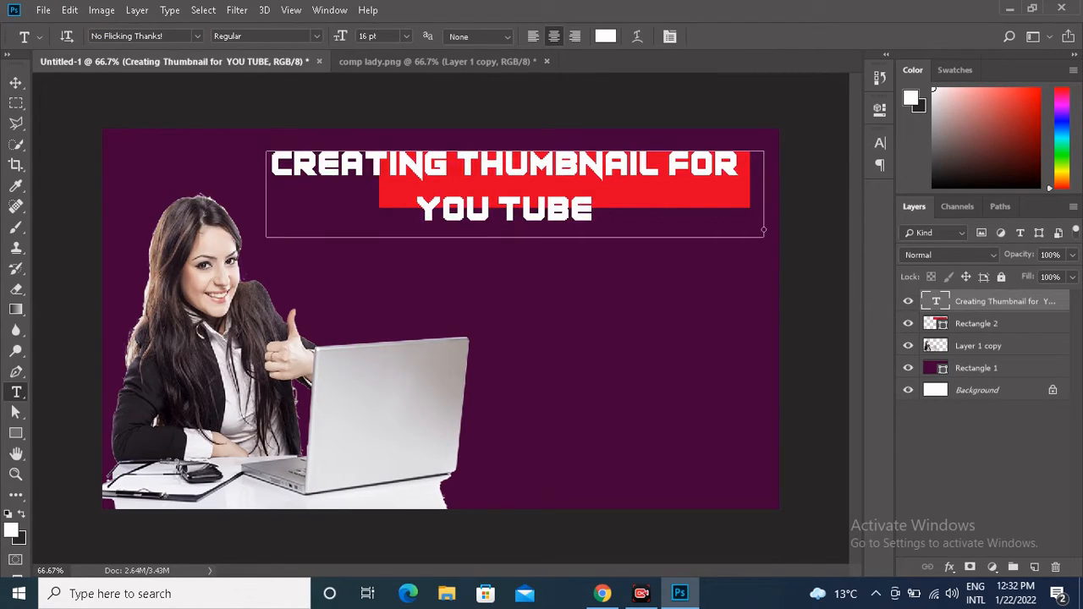
pyautogui.click(16, 82)
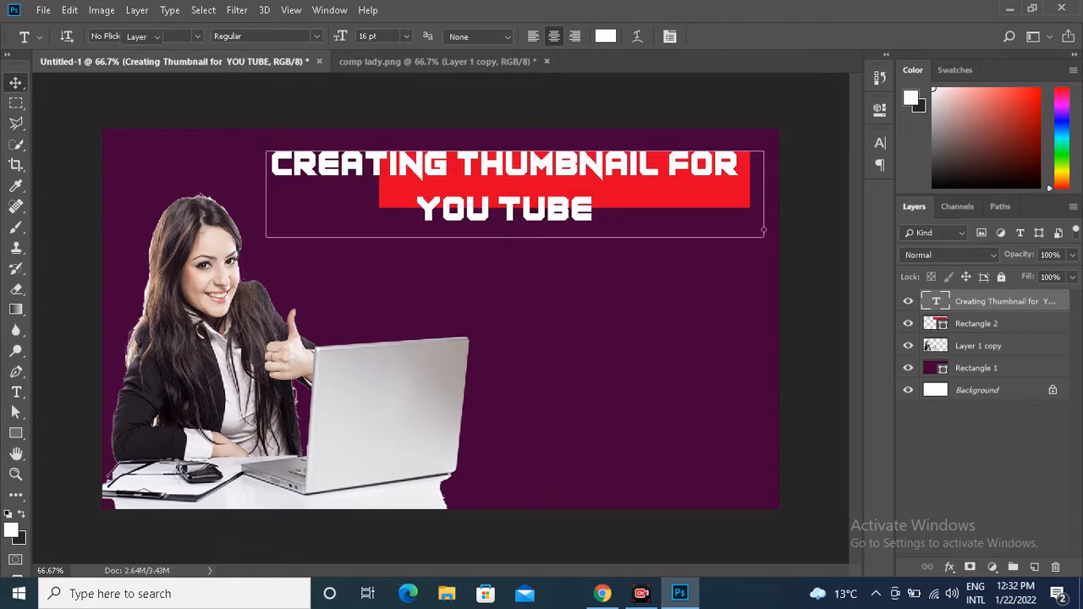